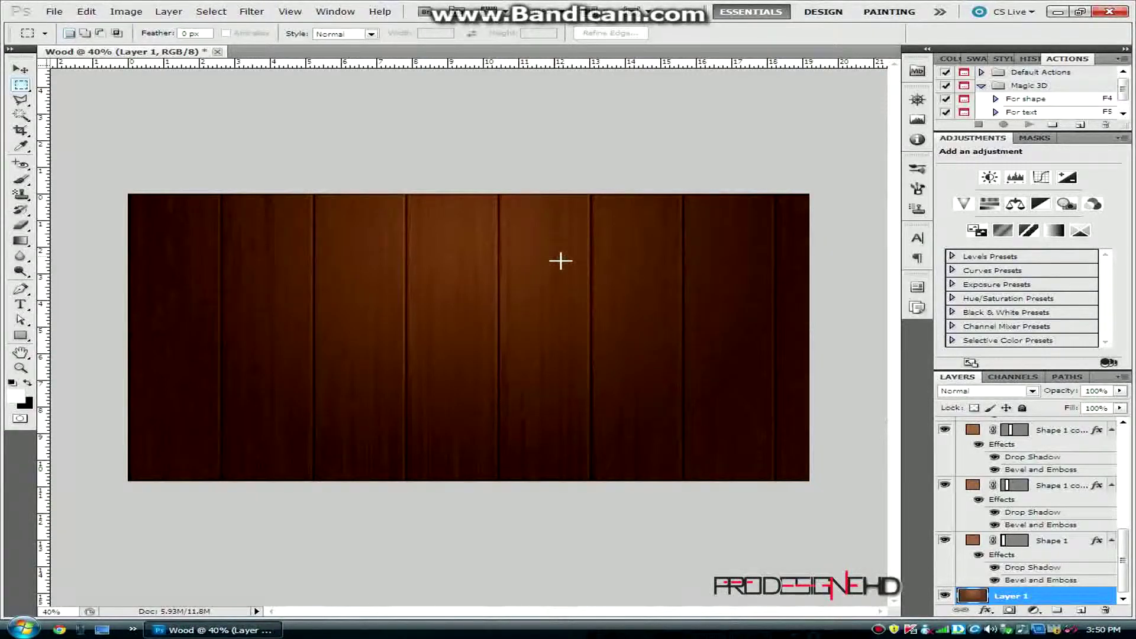
# Create document 'wood' at 1920×1080 px, 100 ppi, RGB 8-bit, transparent background, fitted to screen
pyautogui.click(63, 16)
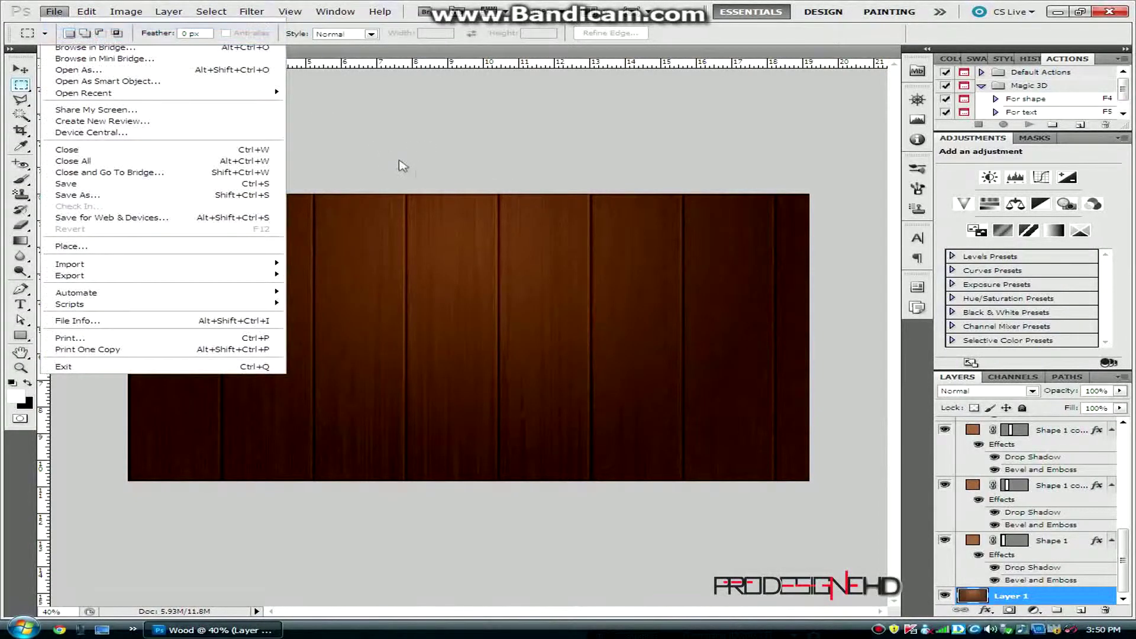
pyautogui.hotkey('ctrl', 'n')
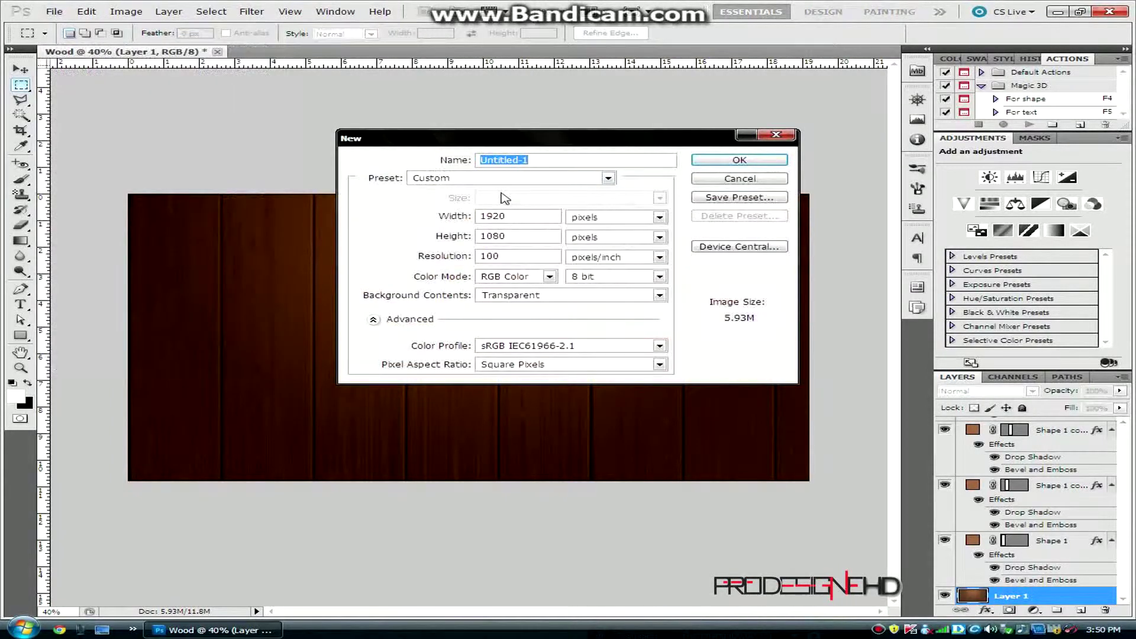
pyautogui.write('wood')
pyautogui.doubleClick(501, 212)
pyautogui.click(545, 215)
pyautogui.doubleClick(544, 255)
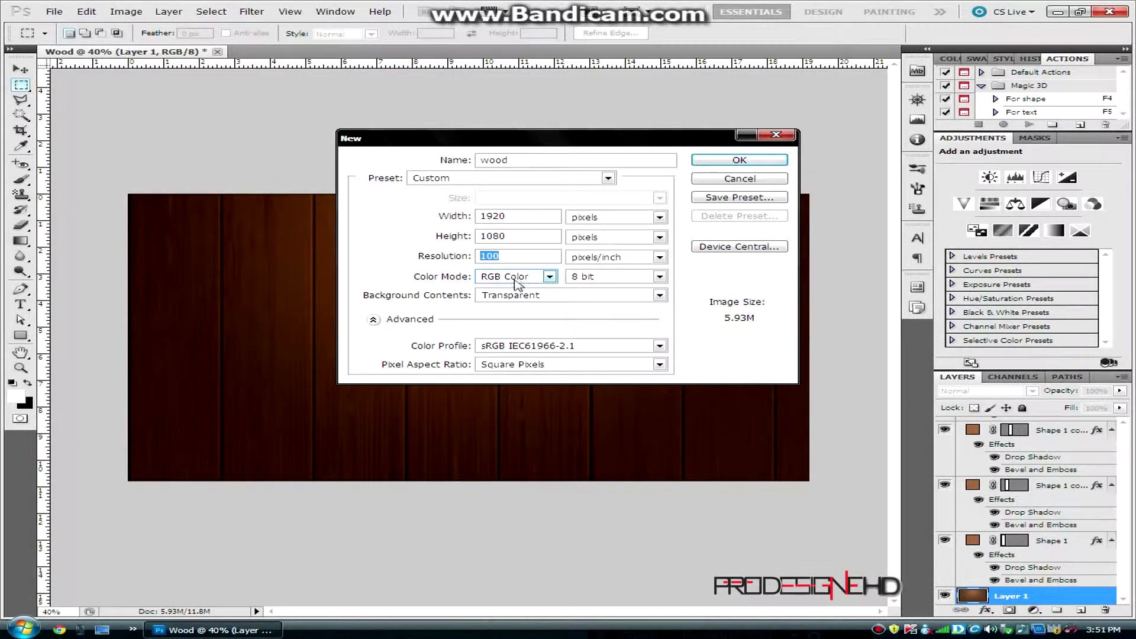
pyautogui.click(549, 276)
pyautogui.click(509, 312)
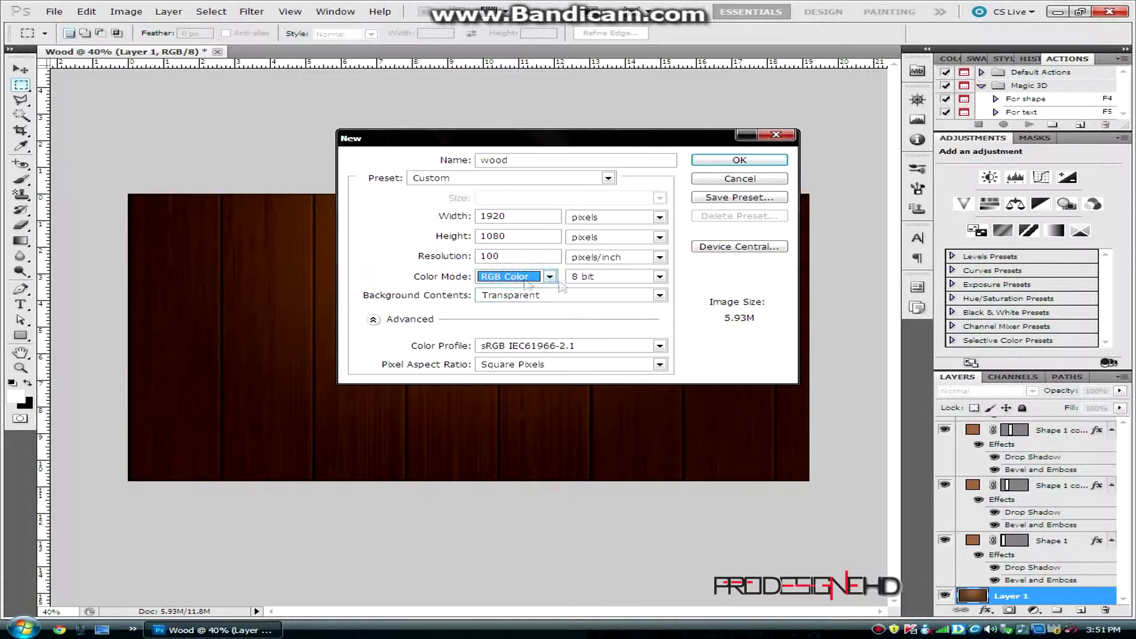
pyautogui.click(621, 282)
pyautogui.click(621, 283)
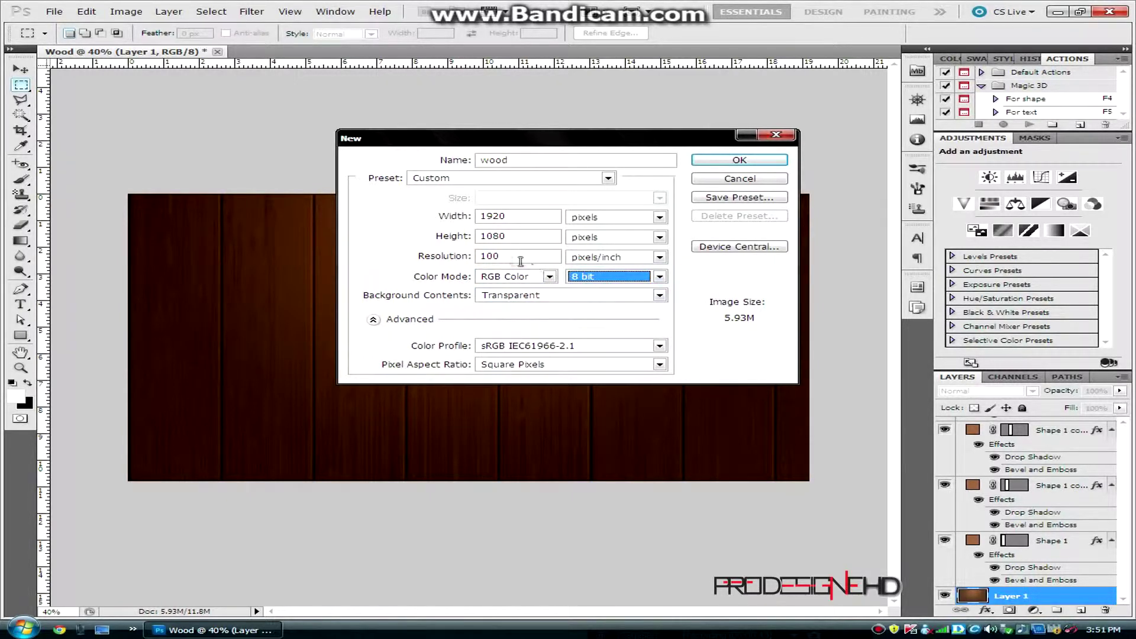
pyautogui.hotkey('shift', 'Tab')
pyautogui.hotkey('shift', 'Tab')
pyautogui.hotkey('shift', 'Tab')
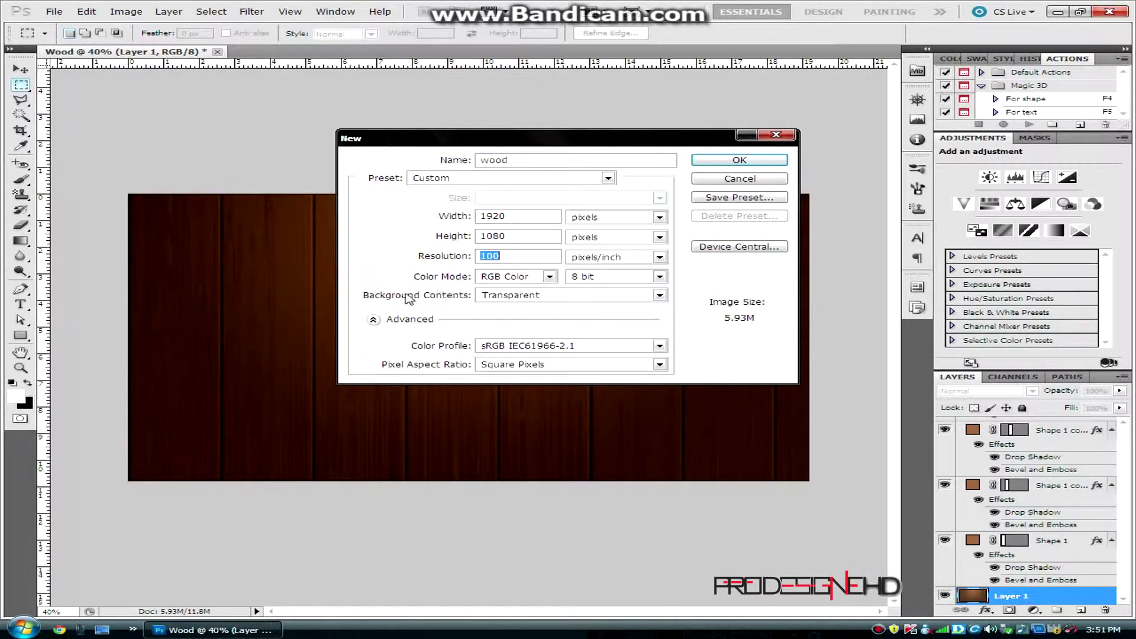
pyautogui.click(543, 295)
pyautogui.click(509, 330)
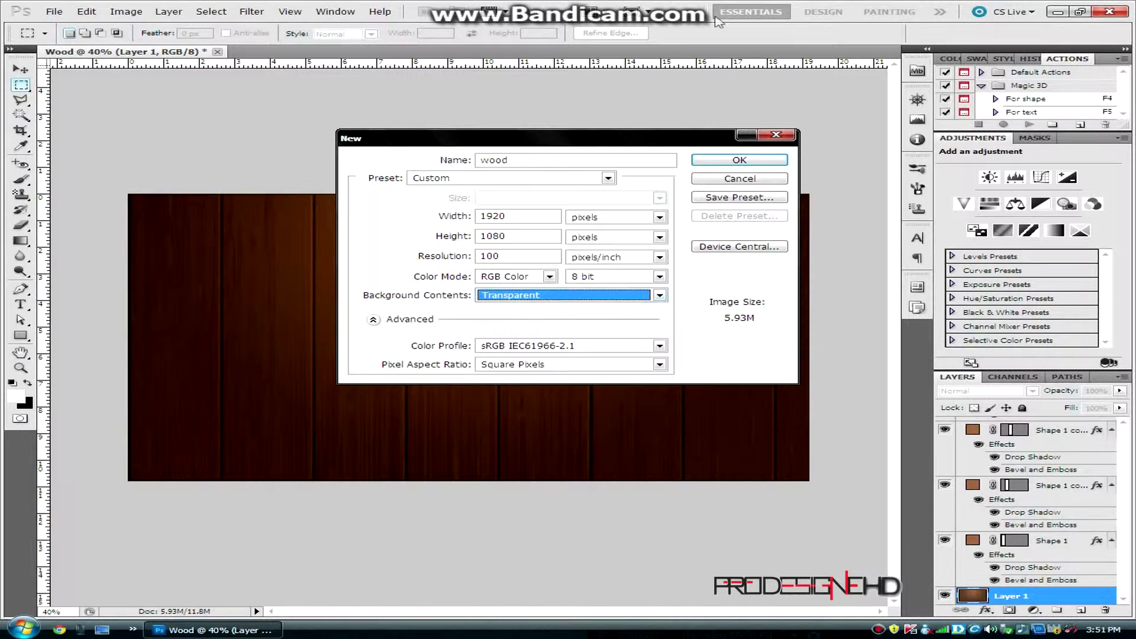
pyautogui.click(735, 158)
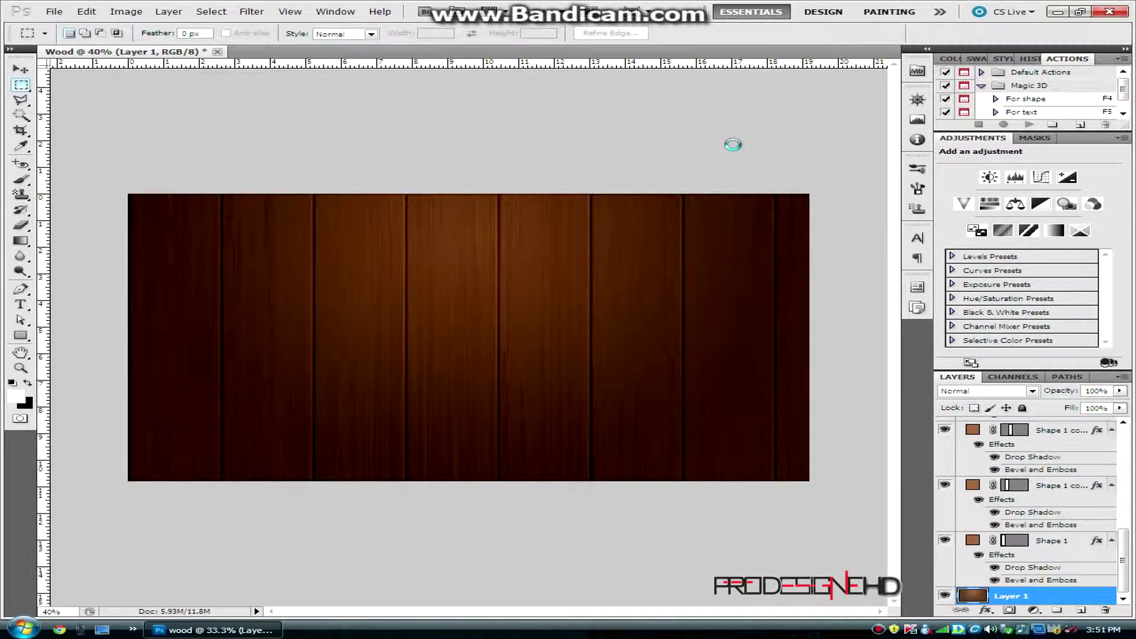
pyautogui.hotkey('ctrl', '0')
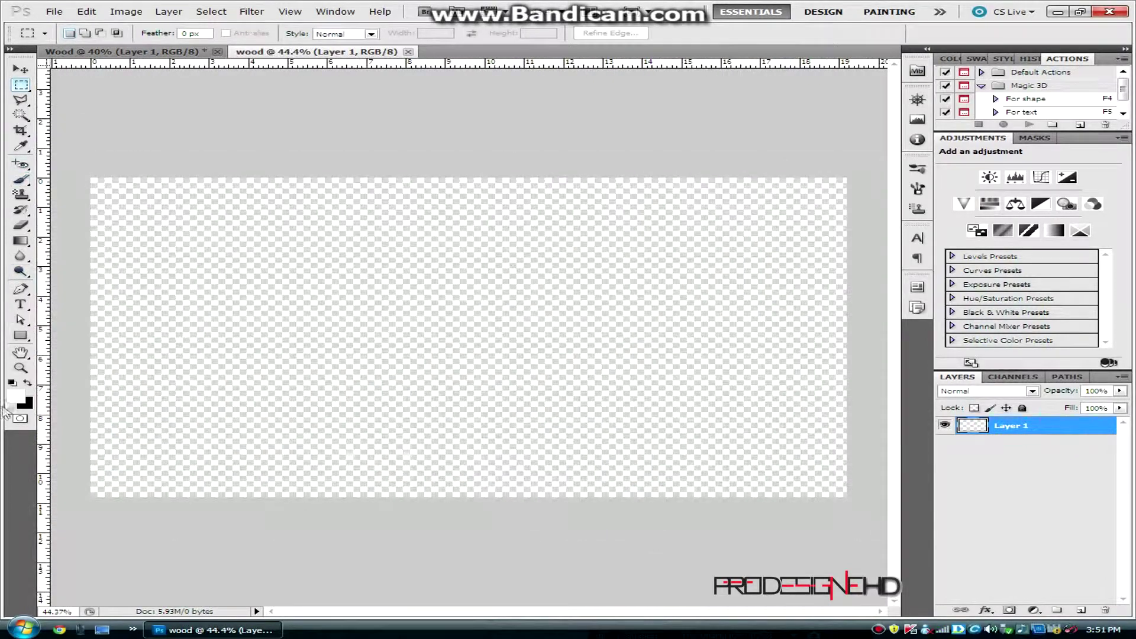
# Set the foreground colour to medium brown, hex 9e6945
pyautogui.click(16, 396)
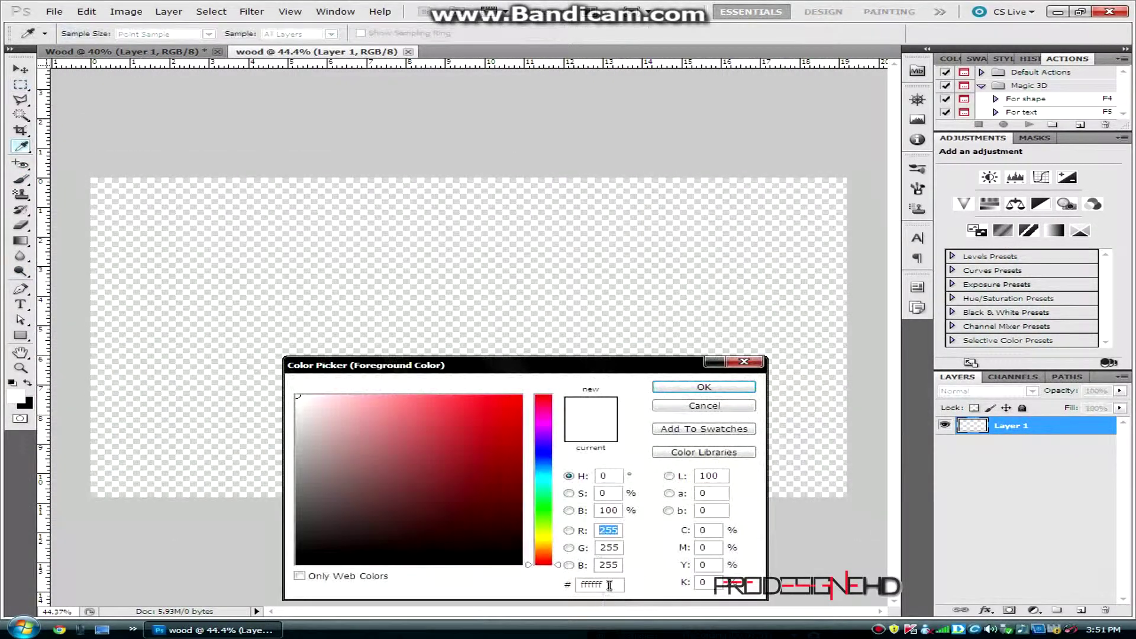
pyautogui.click(600, 585)
pyautogui.write('9e')
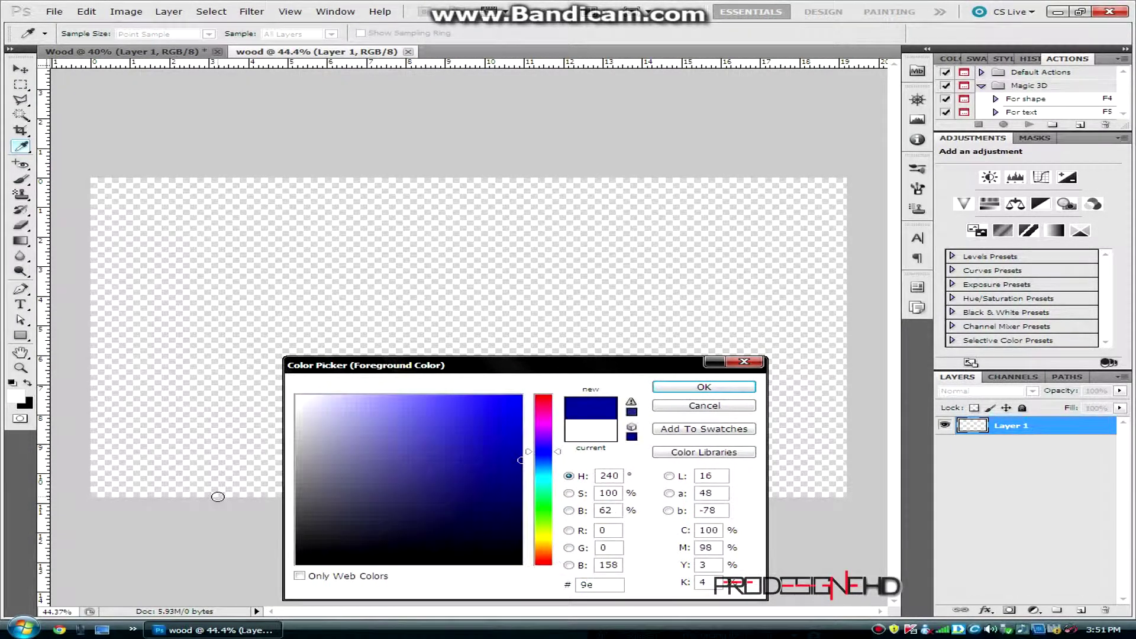
pyautogui.write('6945')
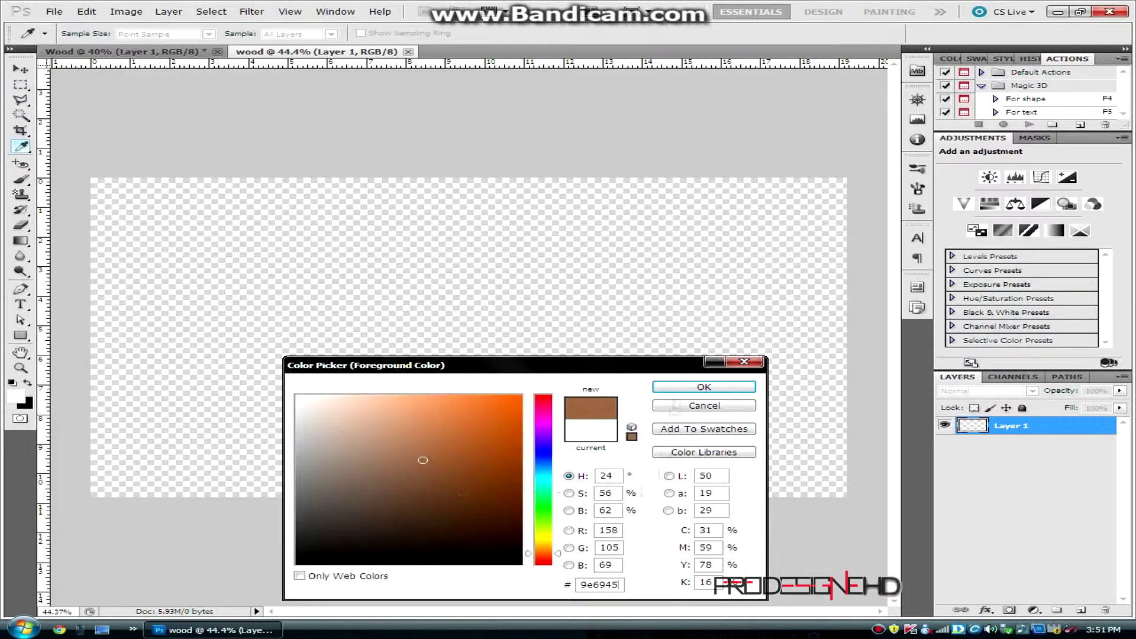
pyautogui.press('Return')
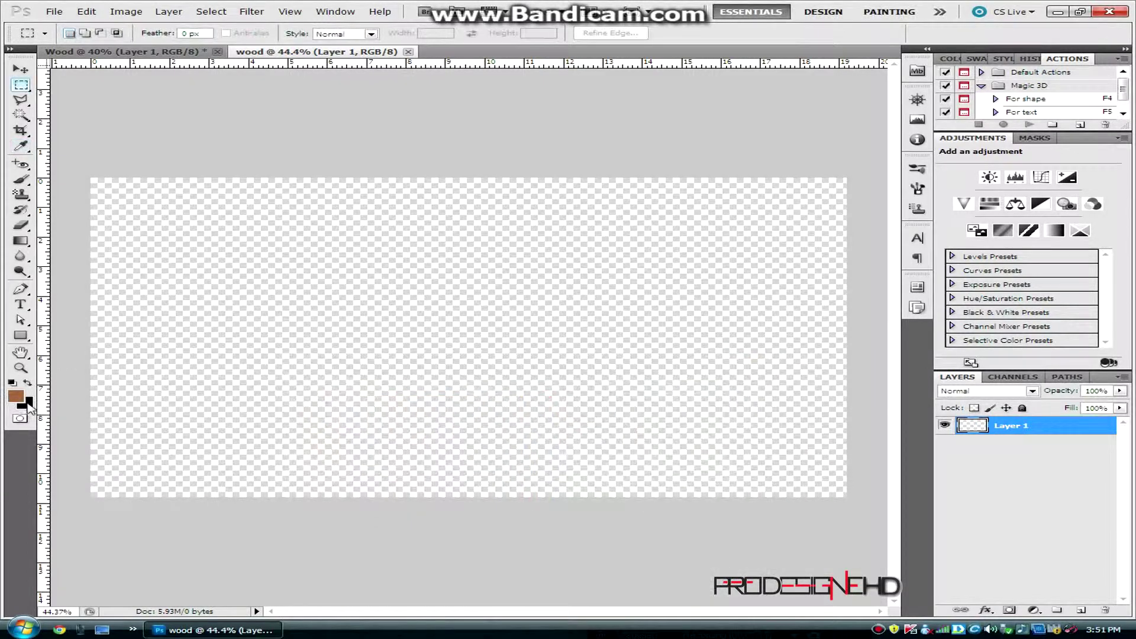
# Set the background colour to dark brown 5e3f2a and add a horizontal guide across the canvas middle
pyautogui.click(27, 406)
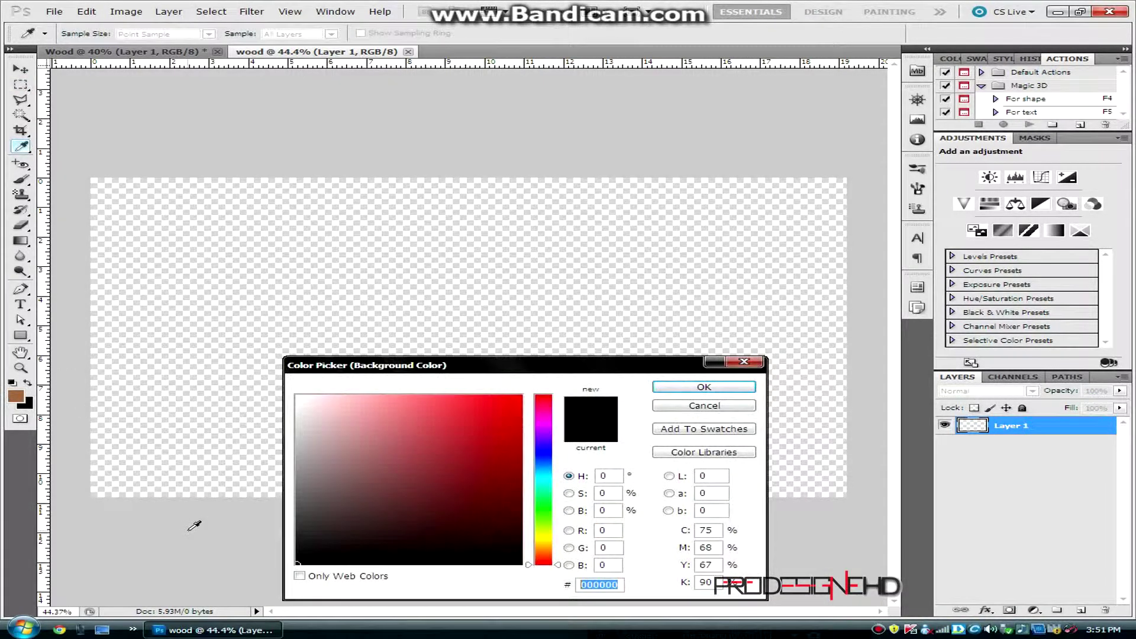
pyautogui.write('5e3')
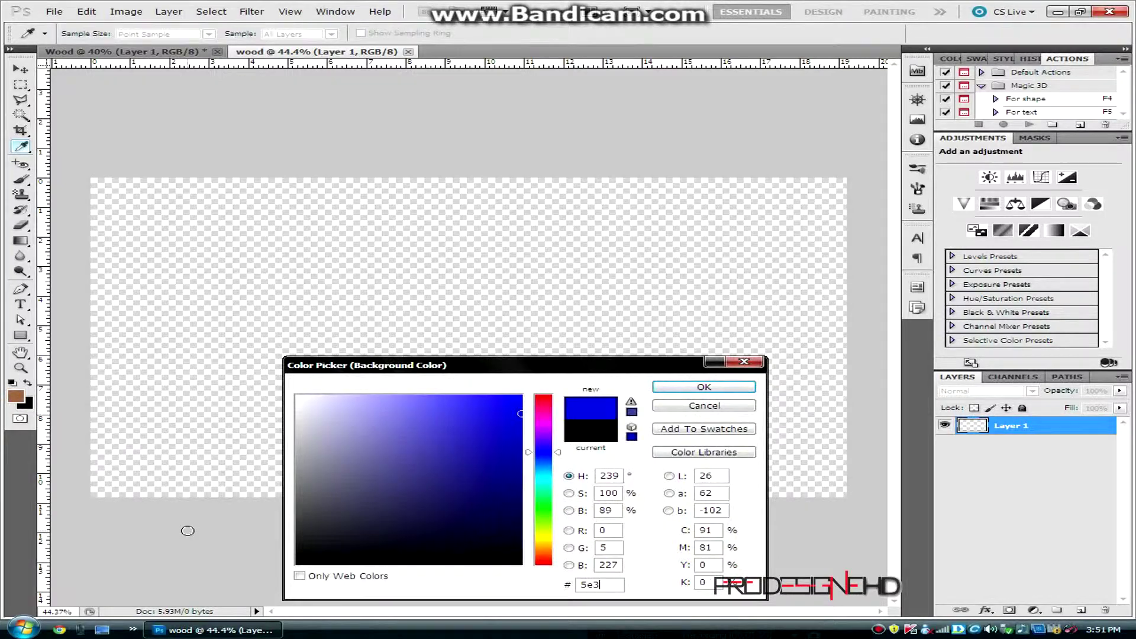
pyautogui.write('f2a')
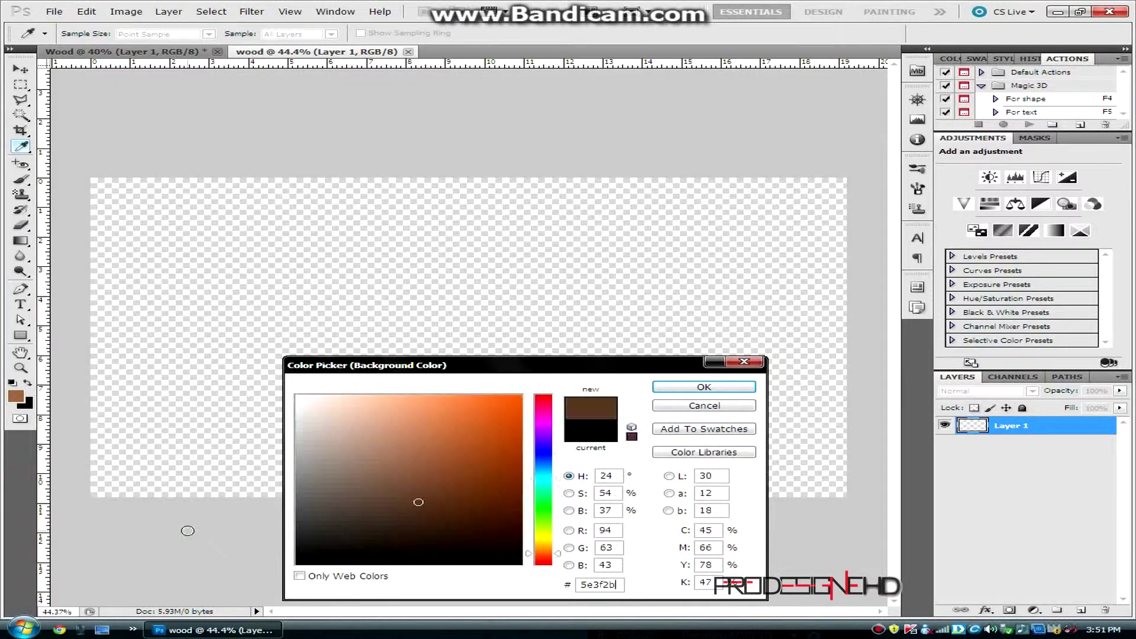
pyautogui.press('Return')
pyautogui.press('m')
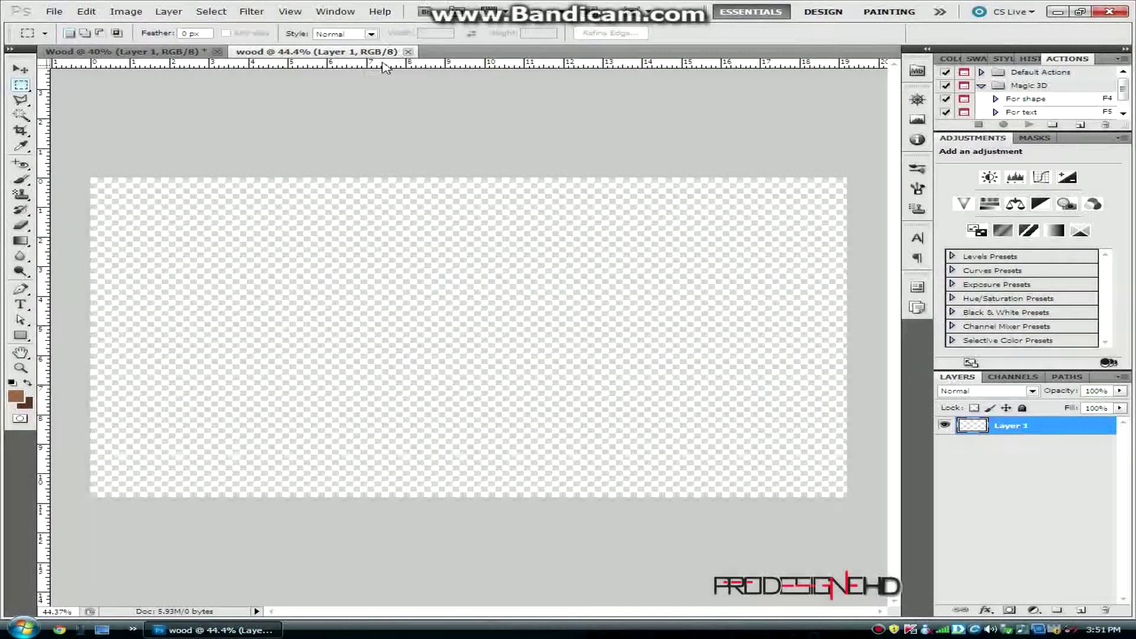
pyautogui.moveTo(386, 64); pyautogui.dragTo(361, 337)
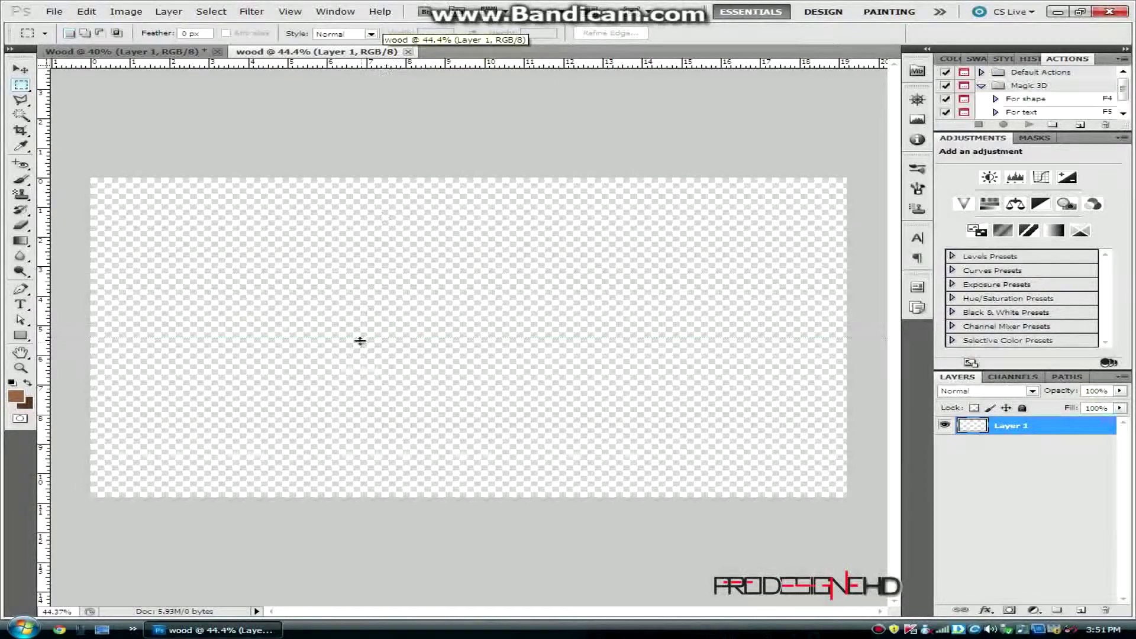
# Add a vertical centre guide and fill Layer 1 with a radial brown gradient dragged from the centre
pyautogui.moveTo(44, 277); pyautogui.dragTo(469, 232)
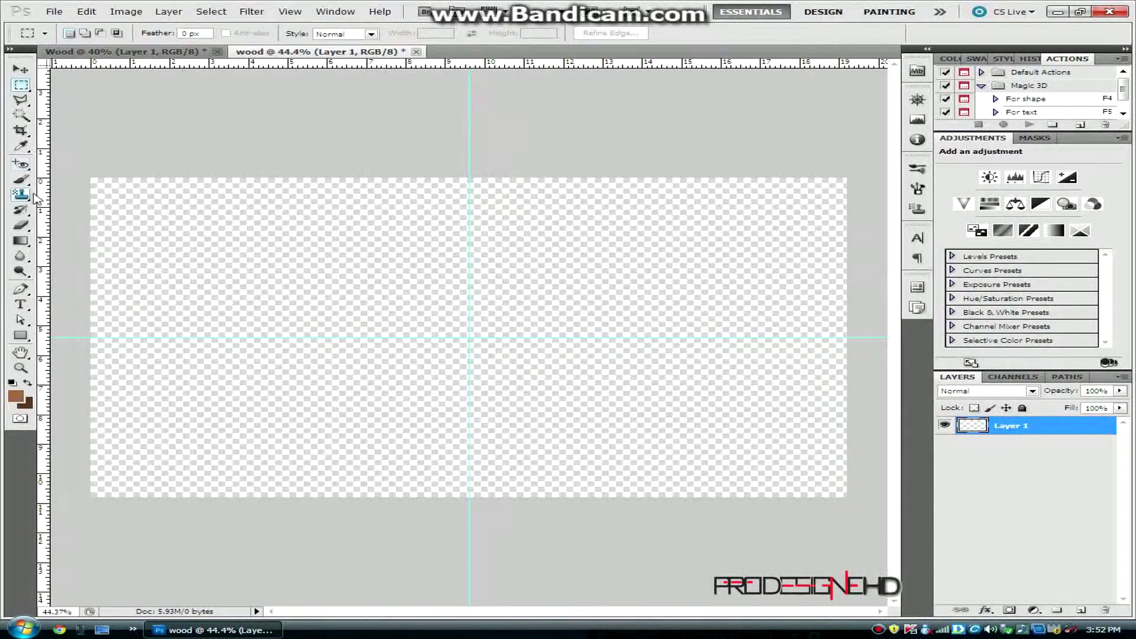
pyautogui.click(23, 242)
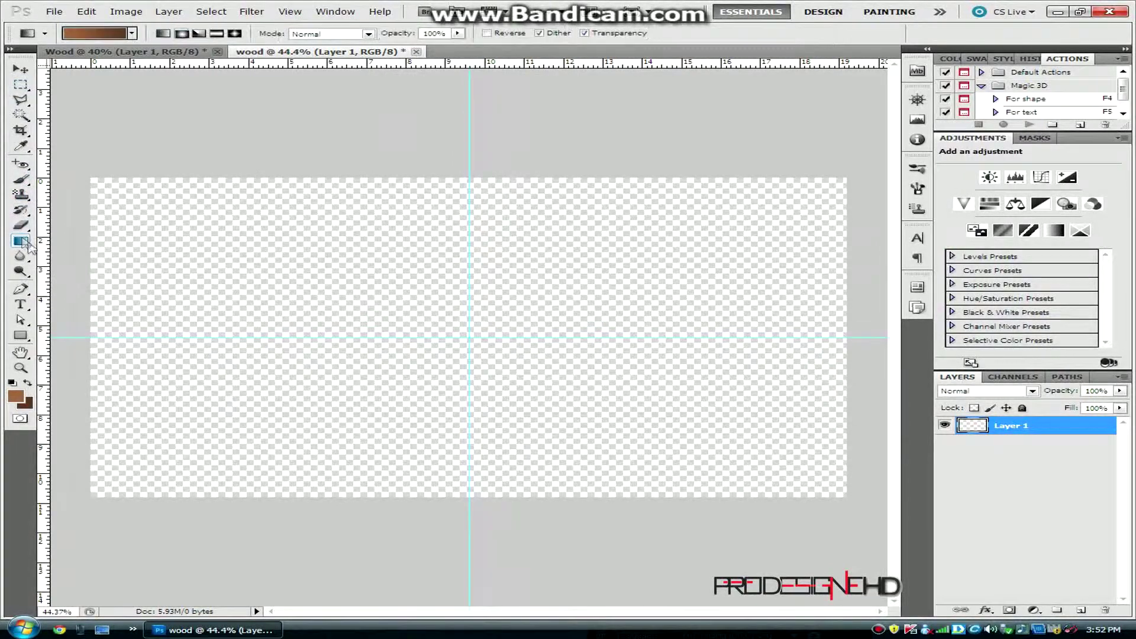
pyautogui.click(23, 242)
pyautogui.click(76, 241)
pyautogui.click(182, 34)
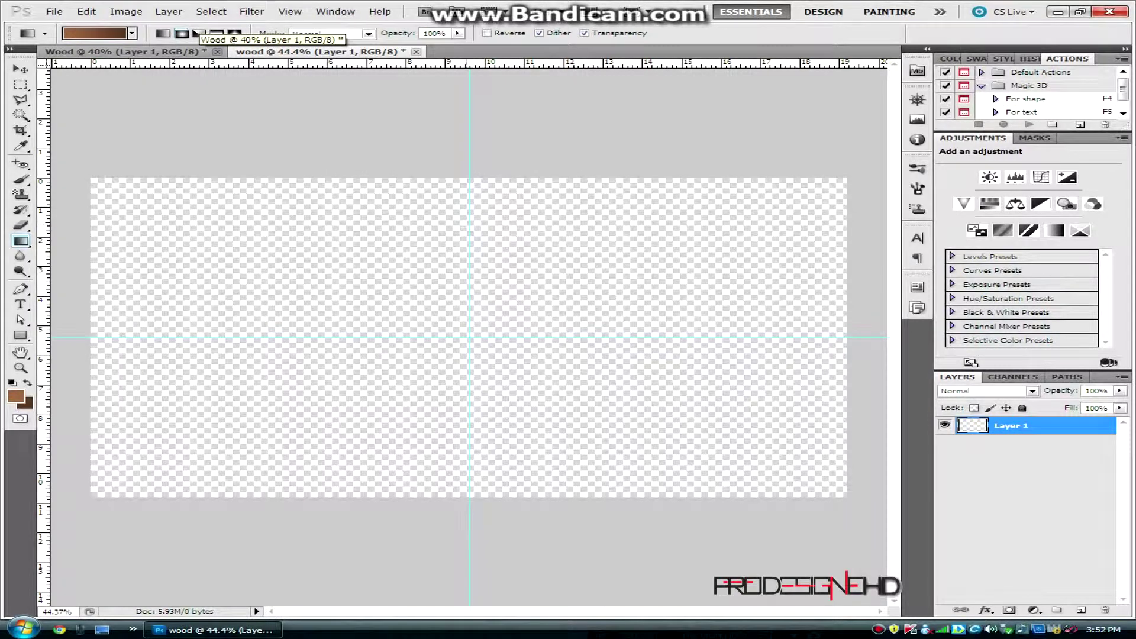
pyautogui.moveTo(470, 224); pyautogui.dragTo(93, 172)
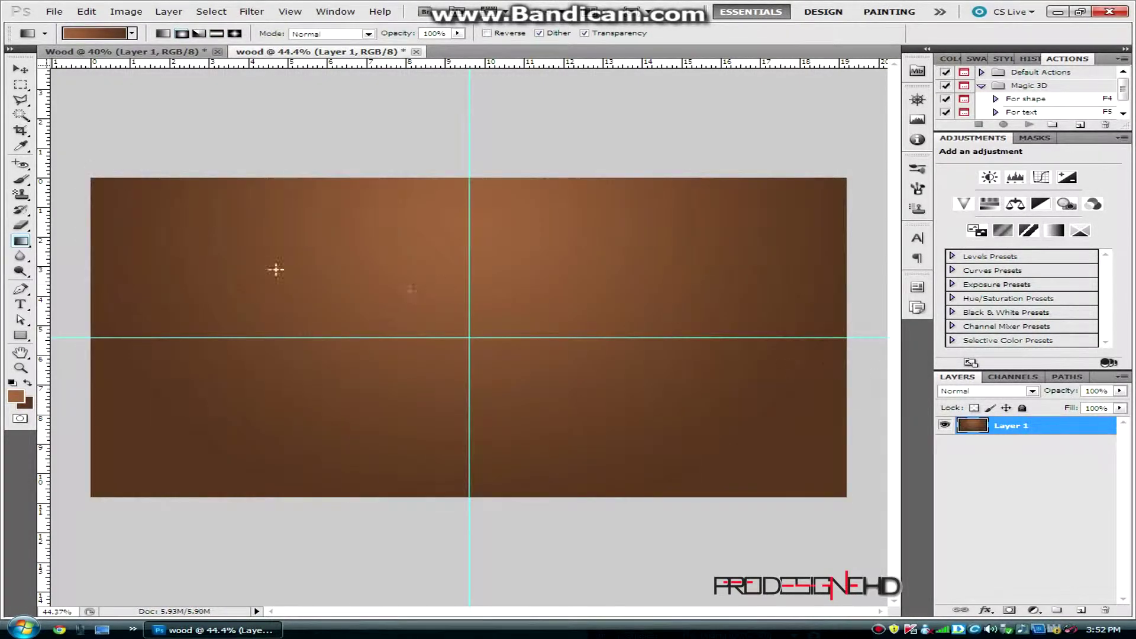
# Draw a tall rectangle shape as the first plank down the canvas's left edge
pyautogui.rightClick(30, 344)
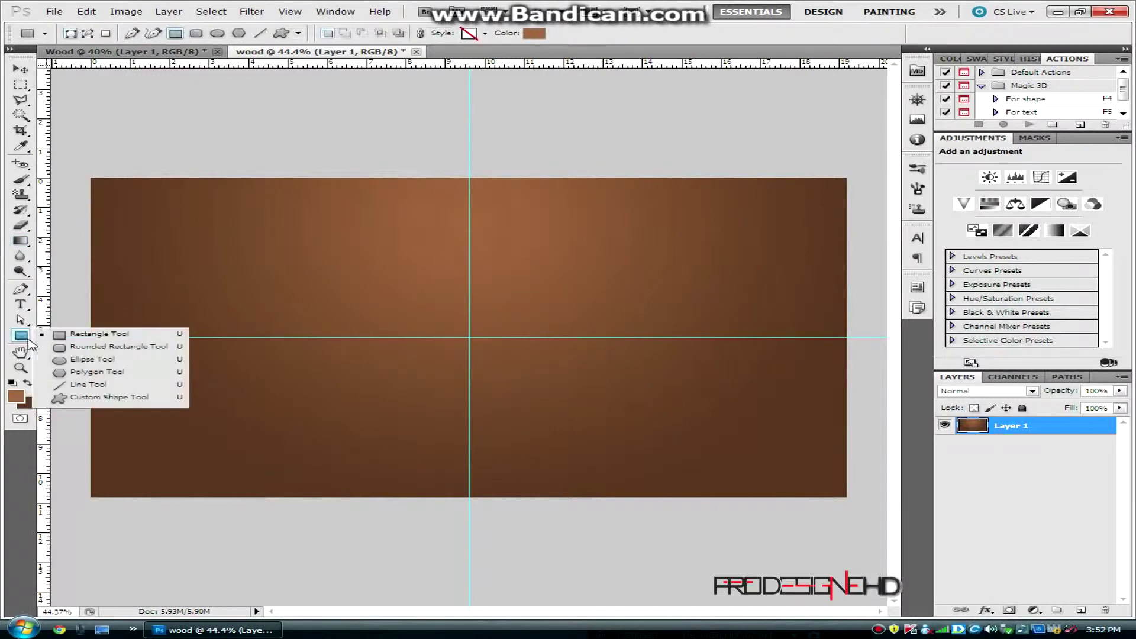
pyautogui.click(53, 335)
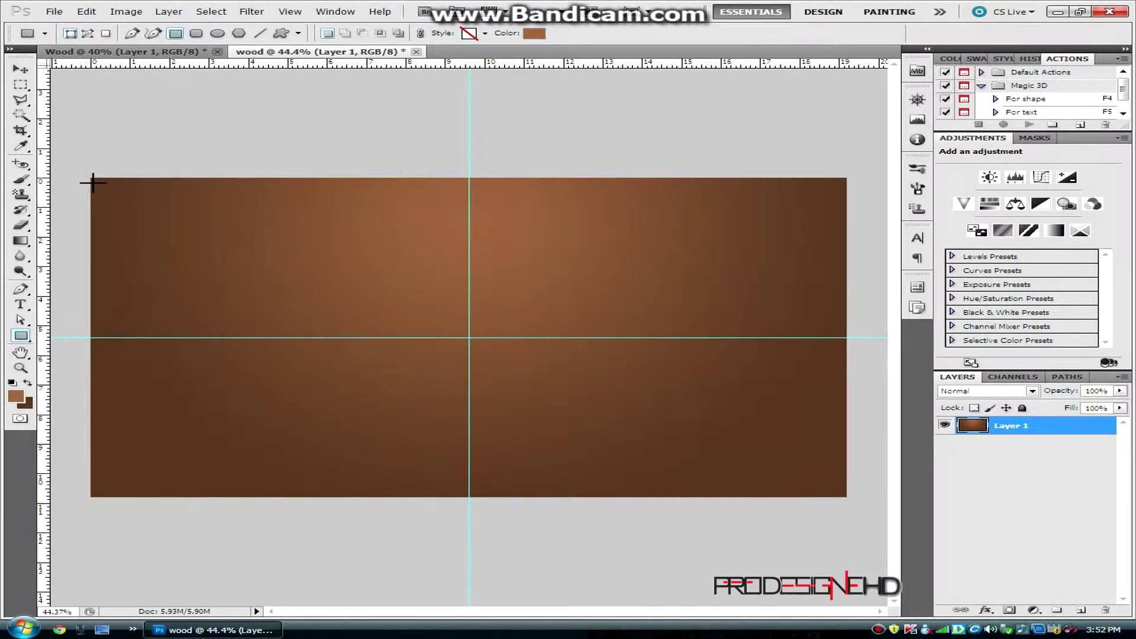
pyautogui.moveTo(93, 179); pyautogui.dragTo(205, 500)
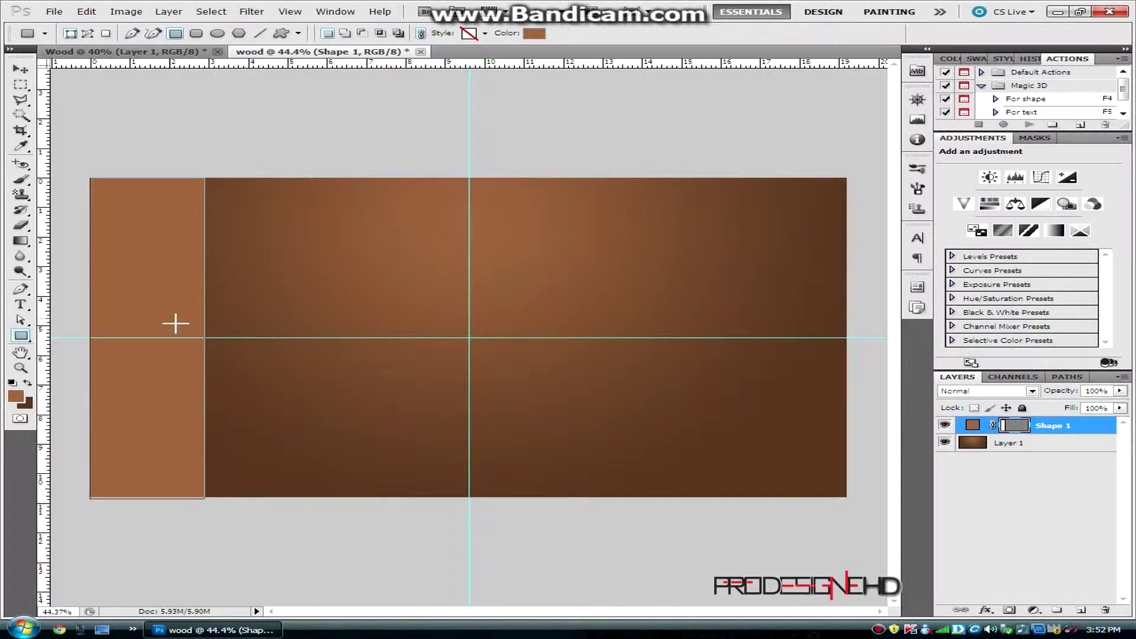
# Alt-drag copies of the plank side by side across the canvas
pyautogui.press('alt')
pyautogui.click(13, 61)
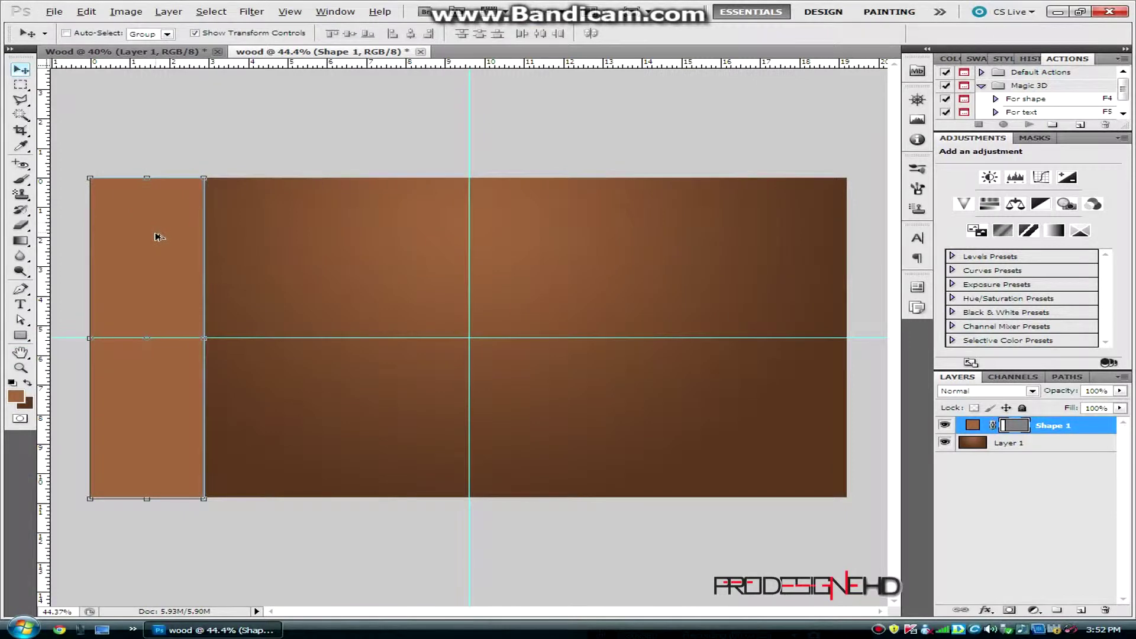
pyautogui.moveTo(157, 237); pyautogui.dragTo(835, 236)
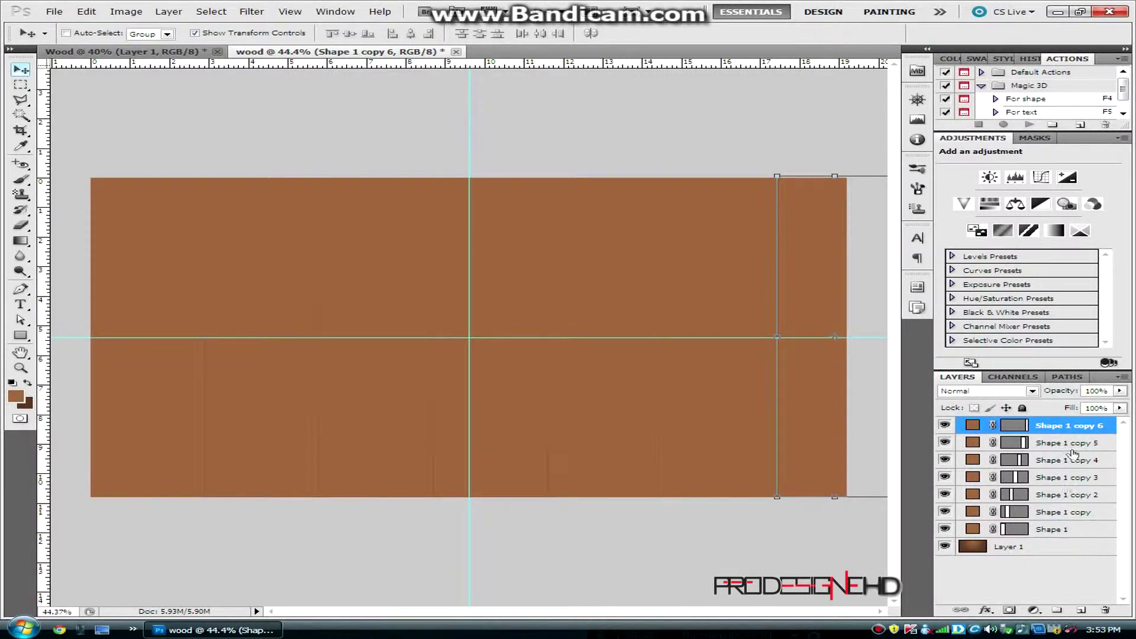
# Select the top plank layer, Shape 1 copy 6, and bring up its Layer Style dialog
pyautogui.doubleClick(1072, 426)
pyautogui.press('Return')
pyautogui.click(1101, 444)
pyautogui.click(1109, 427)
pyautogui.press('F4')
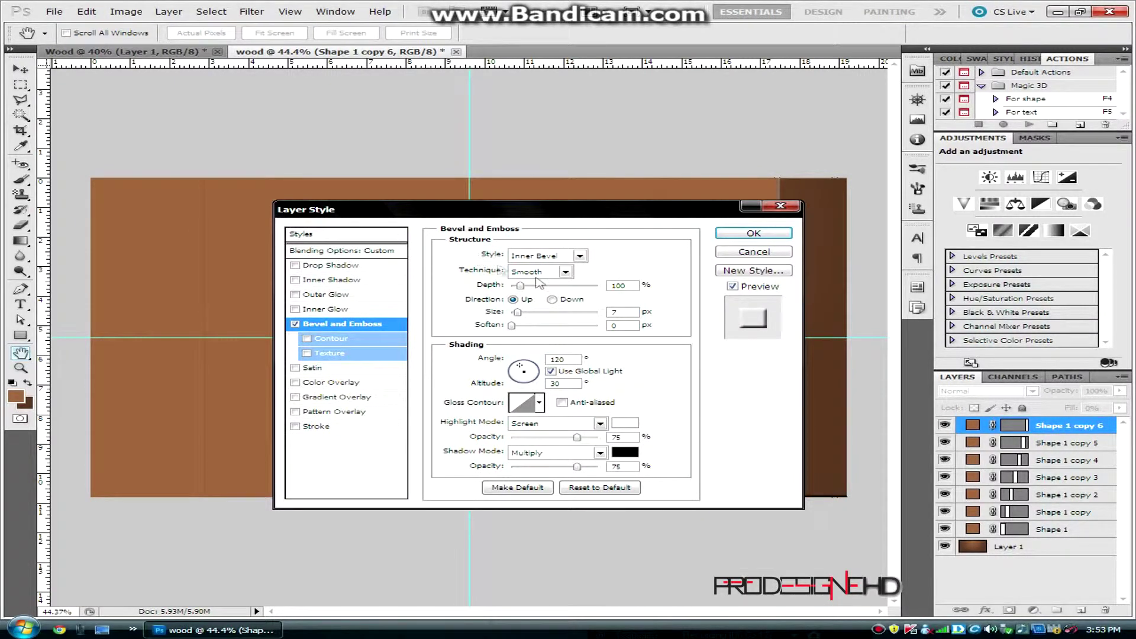
# Set the bevel to depth 200, size 8, angle 0, altitude 50, without global light
pyautogui.doubleClick(621, 285)
pyautogui.write('200')
pyautogui.doubleClick(621, 312)
pyautogui.write('8')
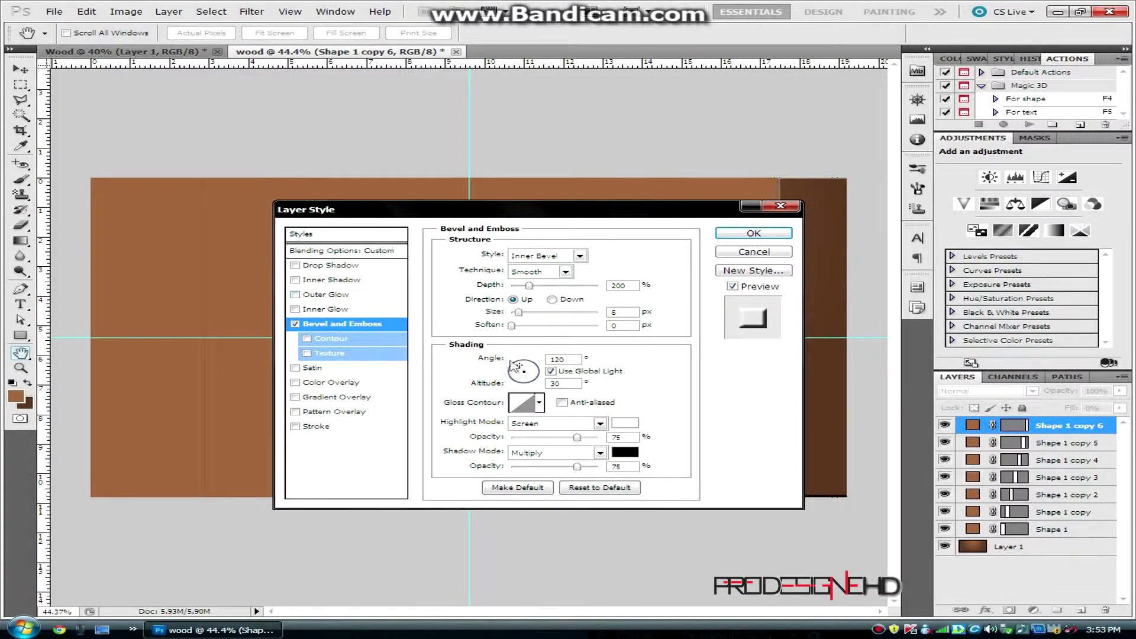
pyautogui.click(551, 372)
pyautogui.doubleClick(577, 358)
pyautogui.write('0')
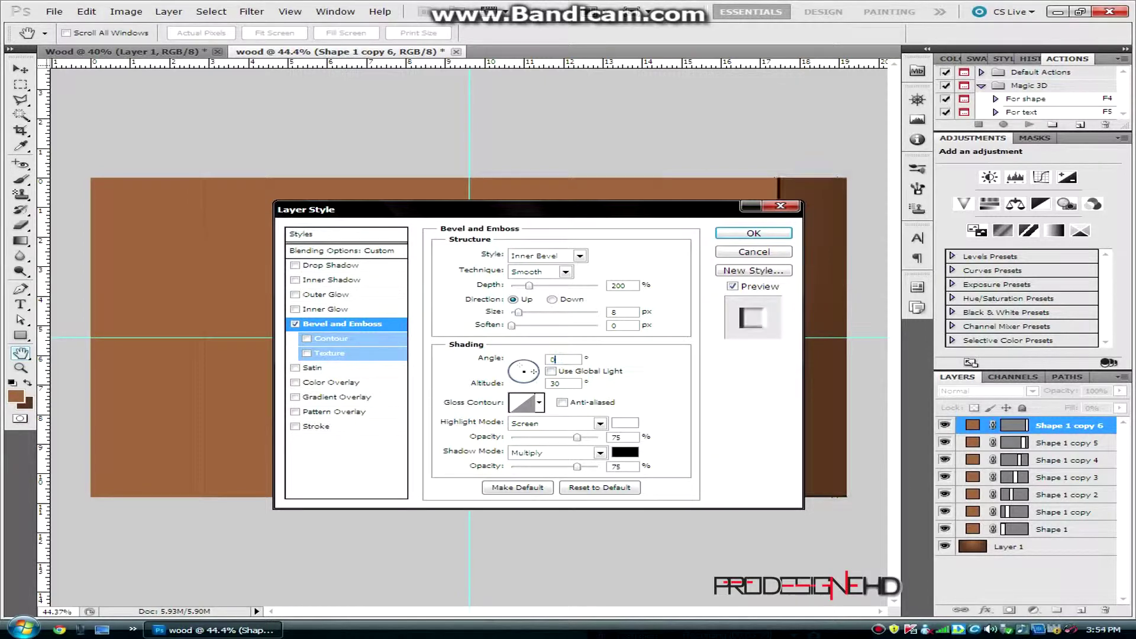
pyautogui.doubleClick(572, 382)
pyautogui.write('50')
# Set the bevel highlight to Overlay 25% and the shadow to Overlay 50%
pyautogui.click(528, 423)
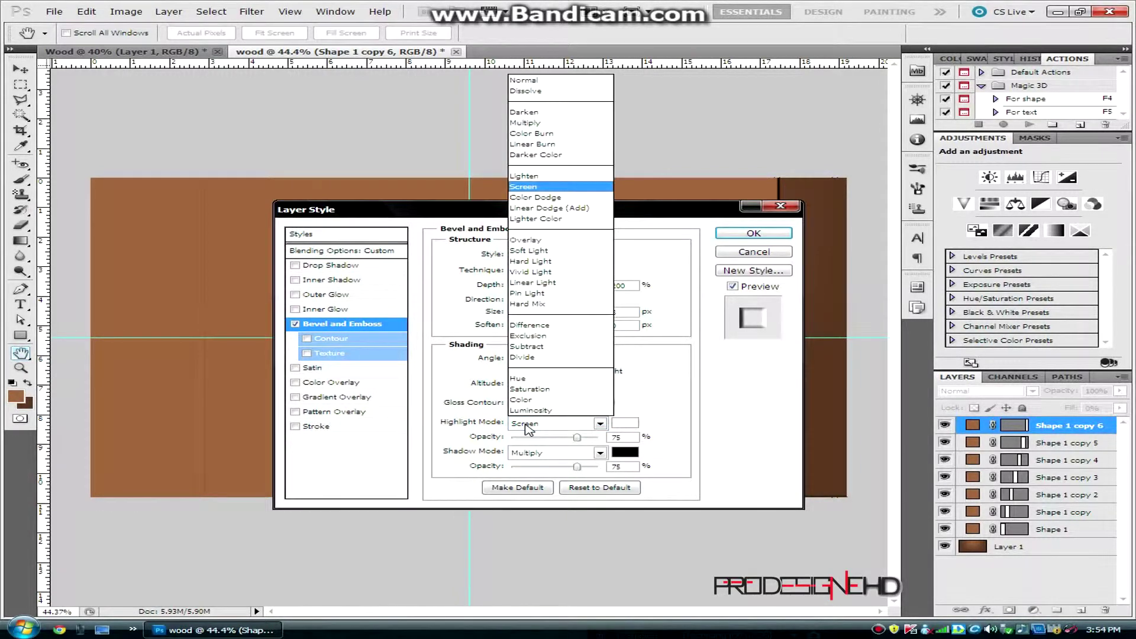
pyautogui.click(524, 240)
pyautogui.doubleClick(621, 437)
pyautogui.write('2')
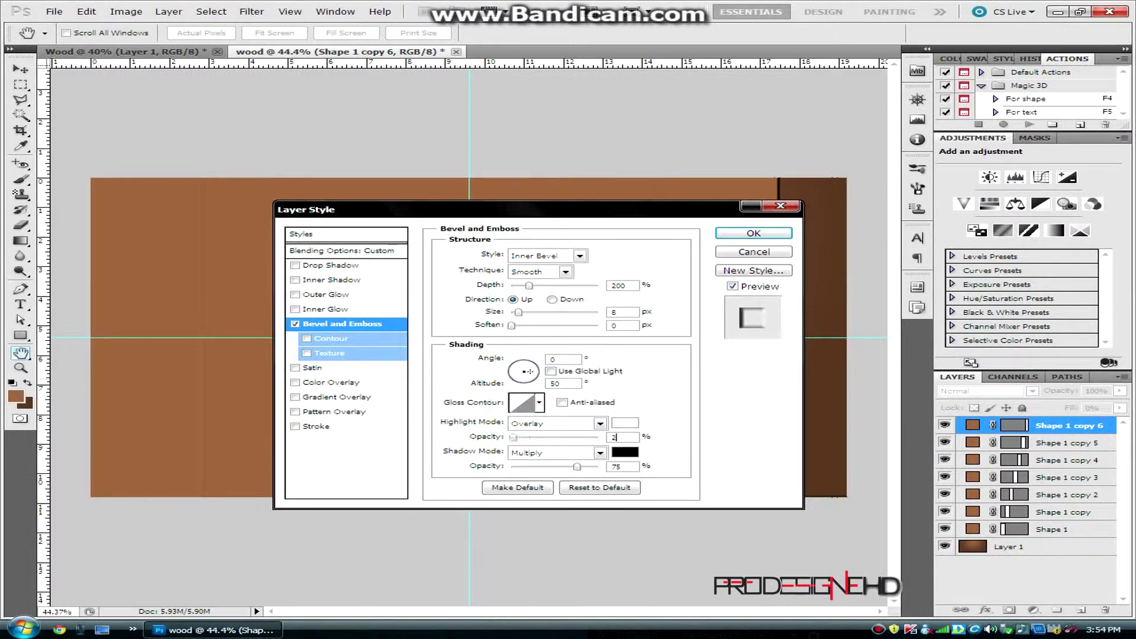
pyautogui.write('5')
pyautogui.click(547, 453)
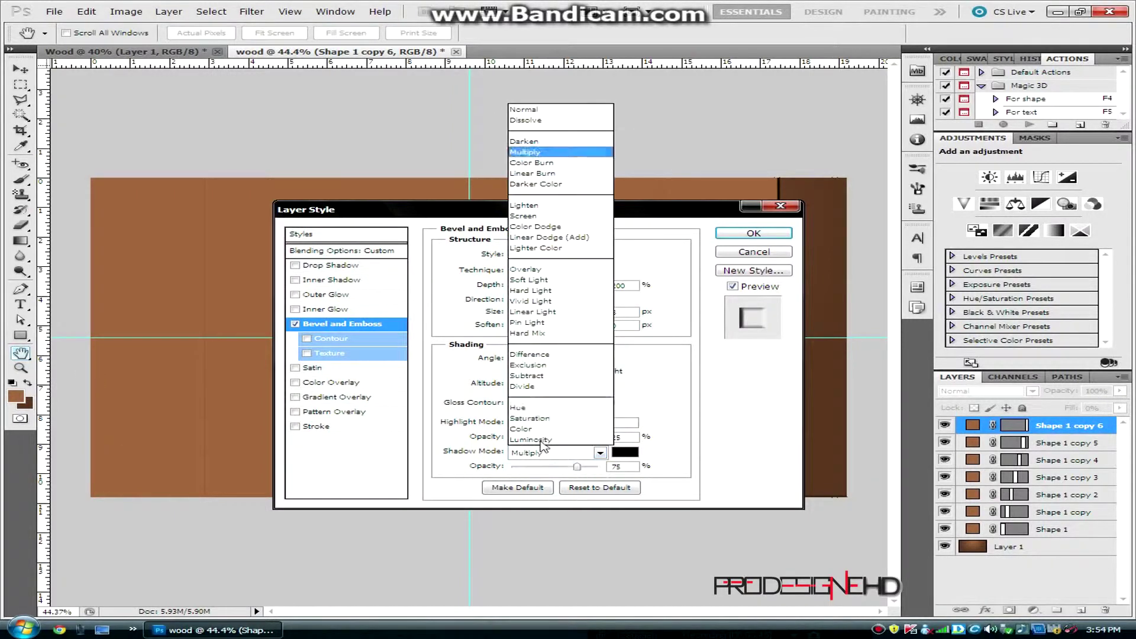
pyautogui.click(515, 269)
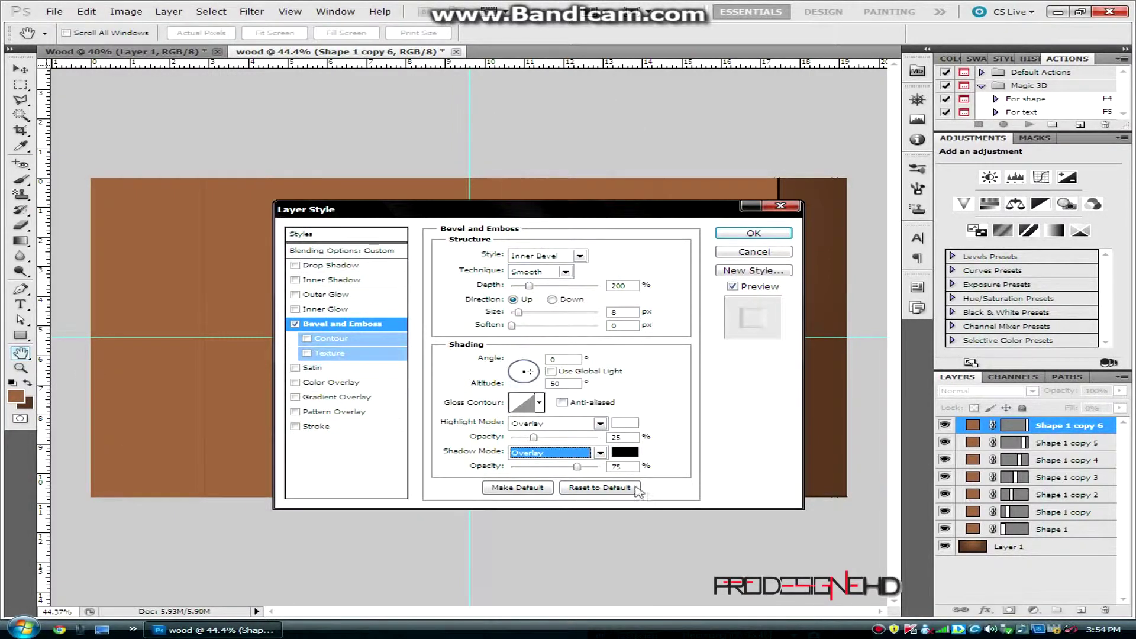
pyautogui.doubleClick(627, 467)
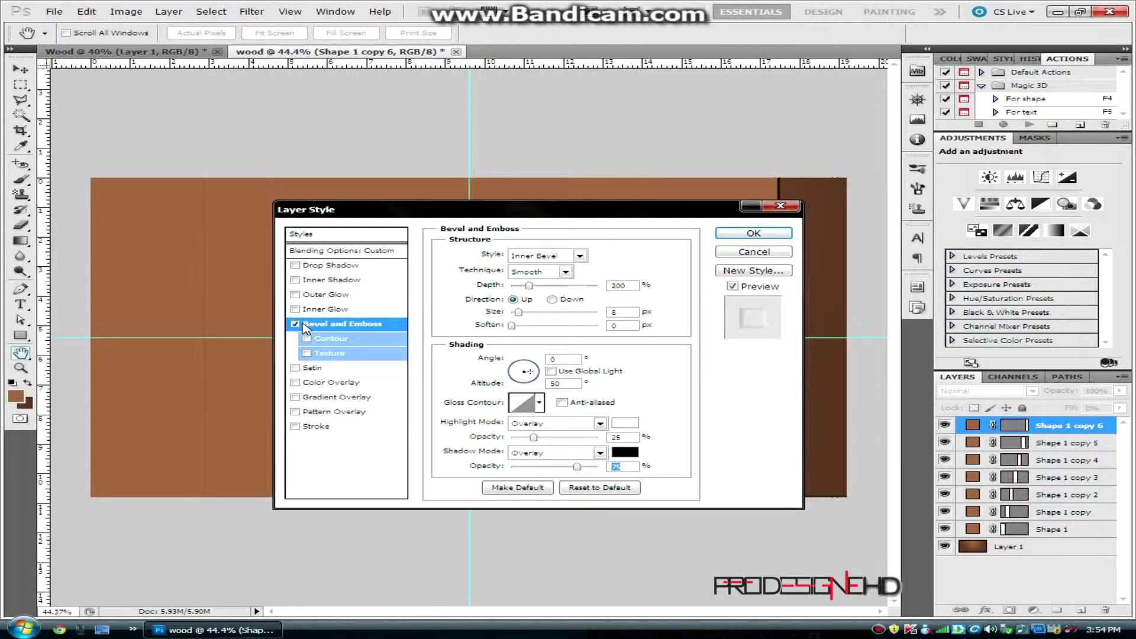
pyautogui.write('50')
# Enable Drop Shadow with Soft Light blend mode at 60% opacity
pyautogui.click(320, 266)
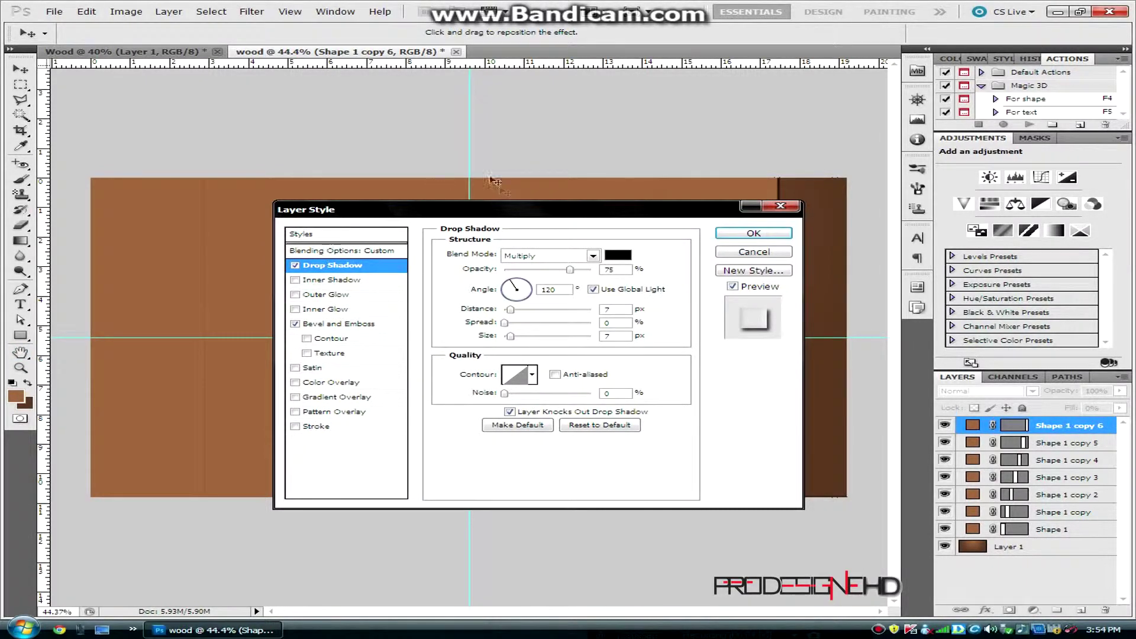
pyautogui.click(527, 256)
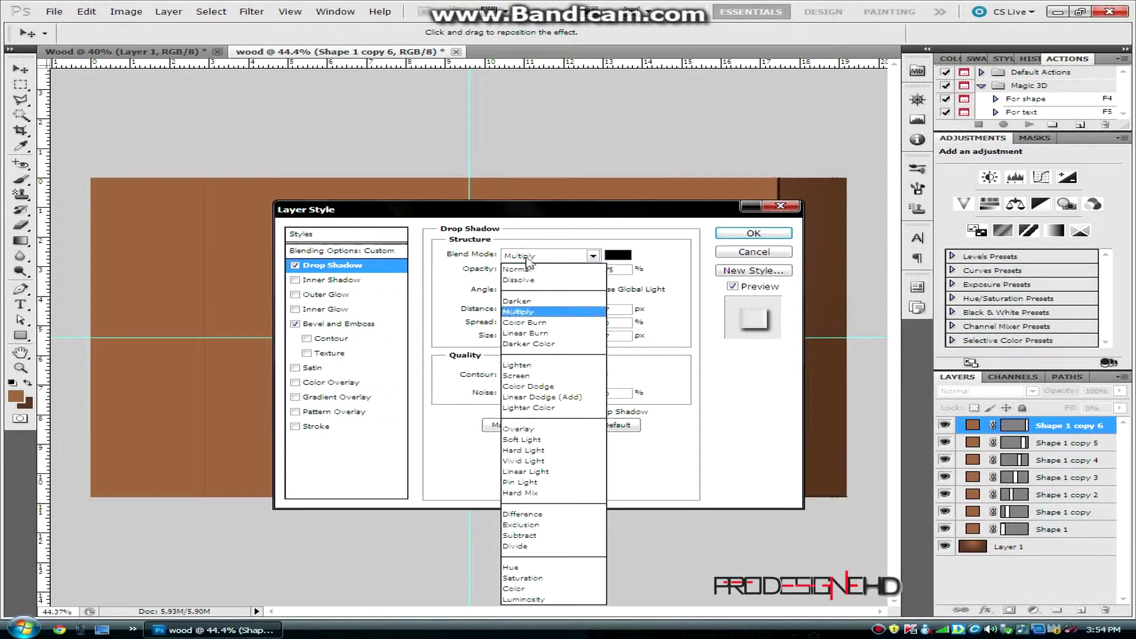
pyautogui.click(544, 439)
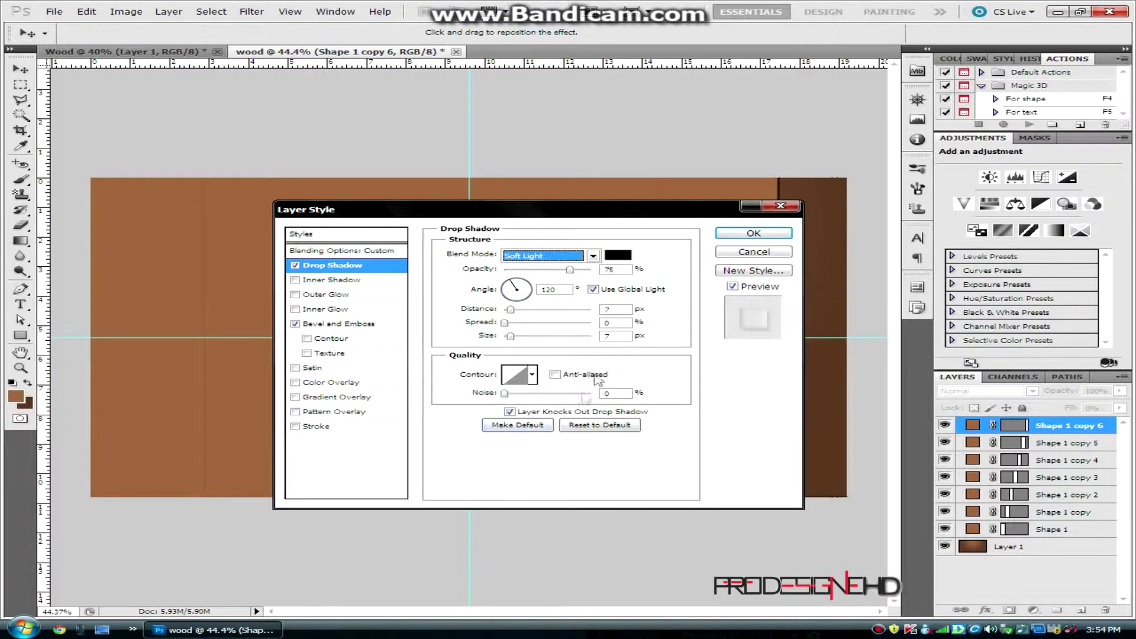
pyautogui.click(615, 270)
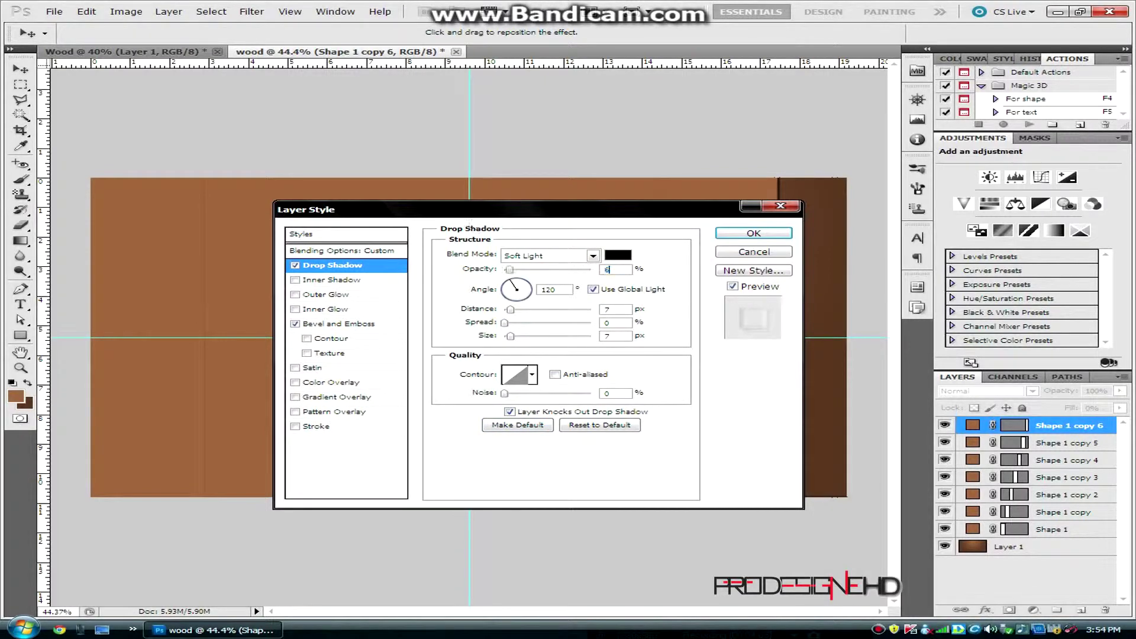
pyautogui.write('0')
# Give the drop shadow angle 0 without global light, distance 3 px, size 5 px, and apply
pyautogui.click(593, 289)
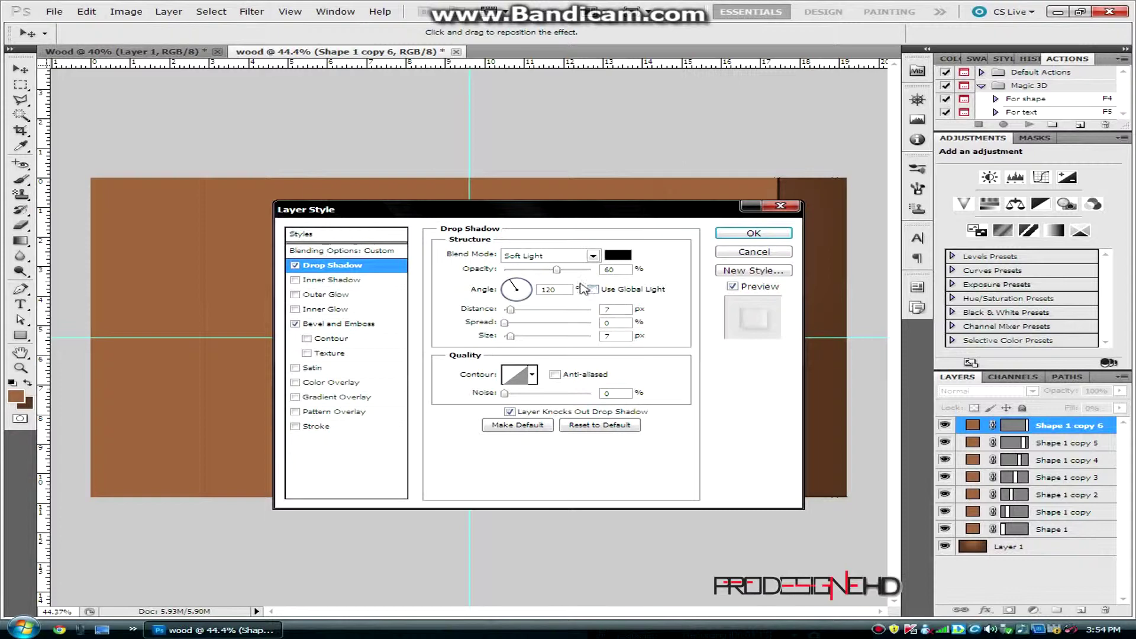
pyautogui.doubleClick(549, 289)
pyautogui.write('0')
pyautogui.doubleClick(617, 308)
pyautogui.write('3')
pyautogui.doubleClick(615, 336)
pyautogui.write('5')
pyautogui.click(751, 232)
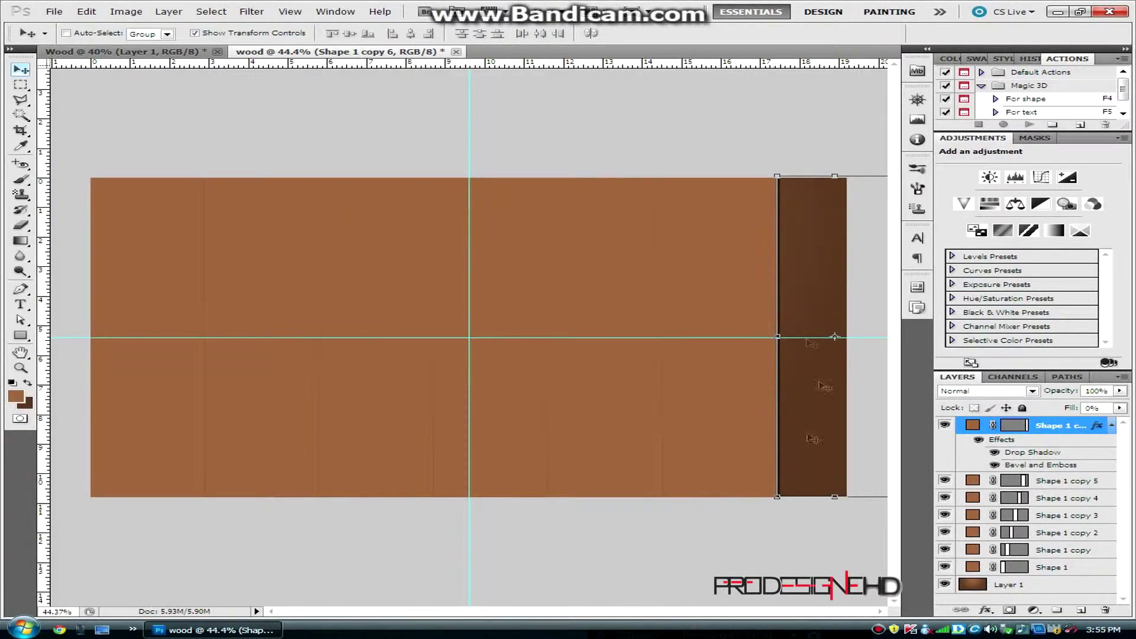
# Select all plank layers and paste the copied bevel and drop shadow style onto them
pyautogui.keyDown('shift'); pyautogui.click(1065, 569); pyautogui.keyUp('shift')
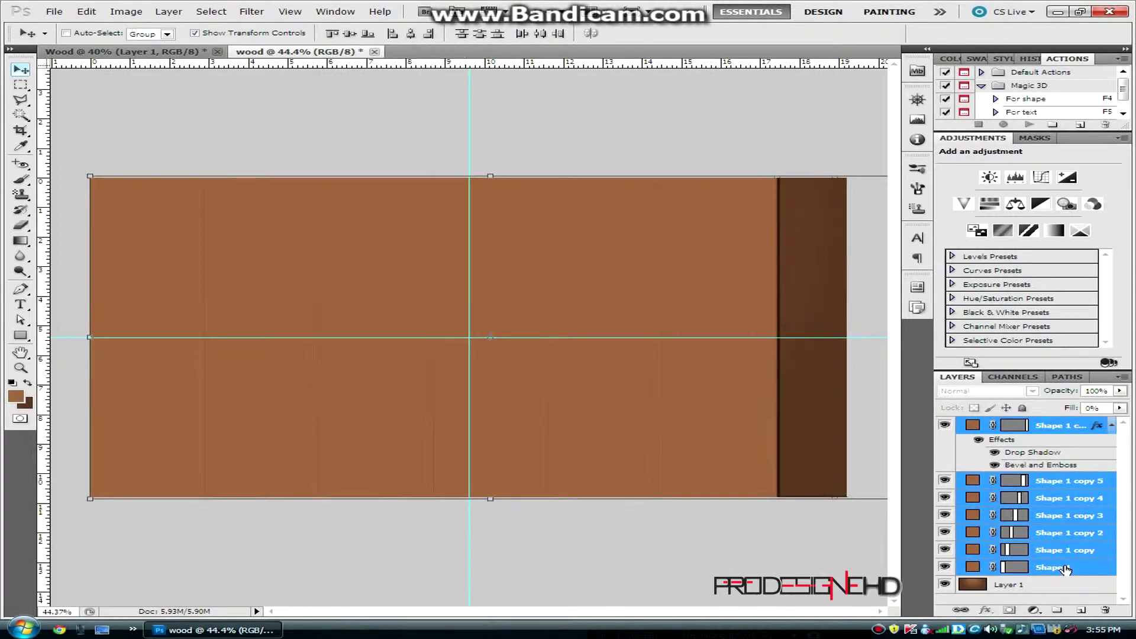
pyautogui.rightClick(1066, 569)
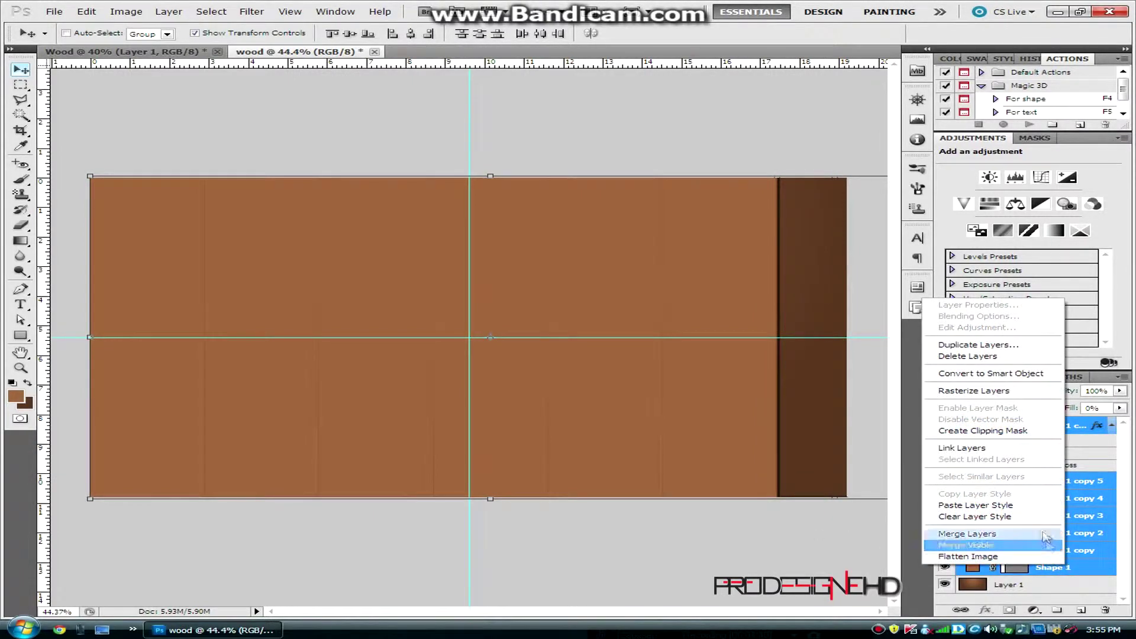
pyautogui.click(1035, 505)
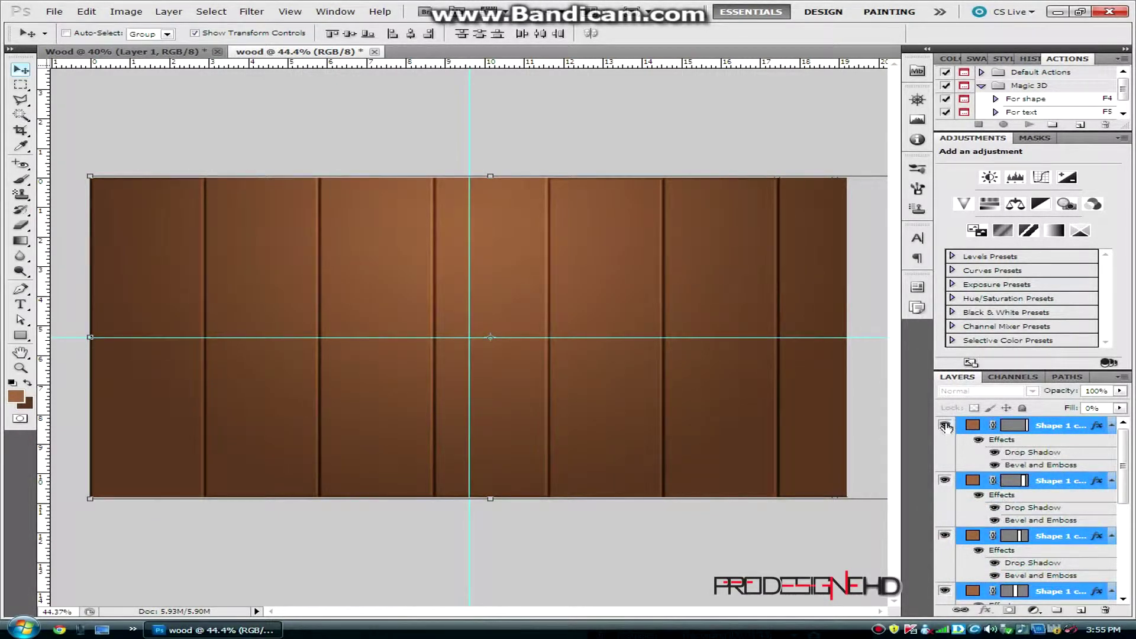
# Compare against the other Wood document, then toggle the top plank's visibility to check the grooves
pyautogui.click(100, 51)
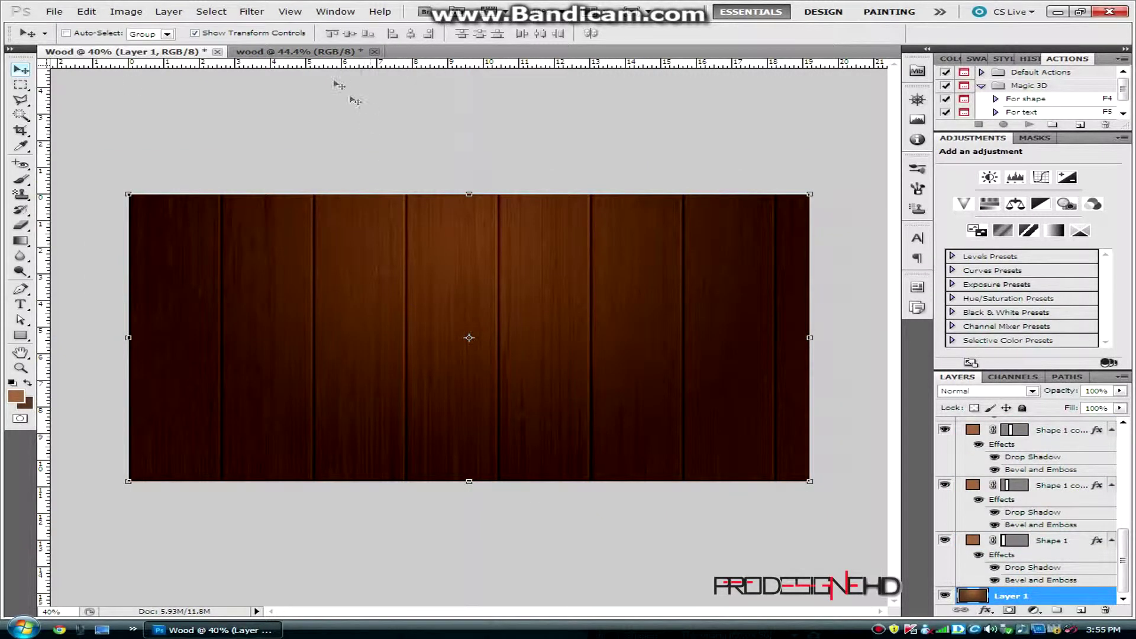
pyautogui.click(328, 52)
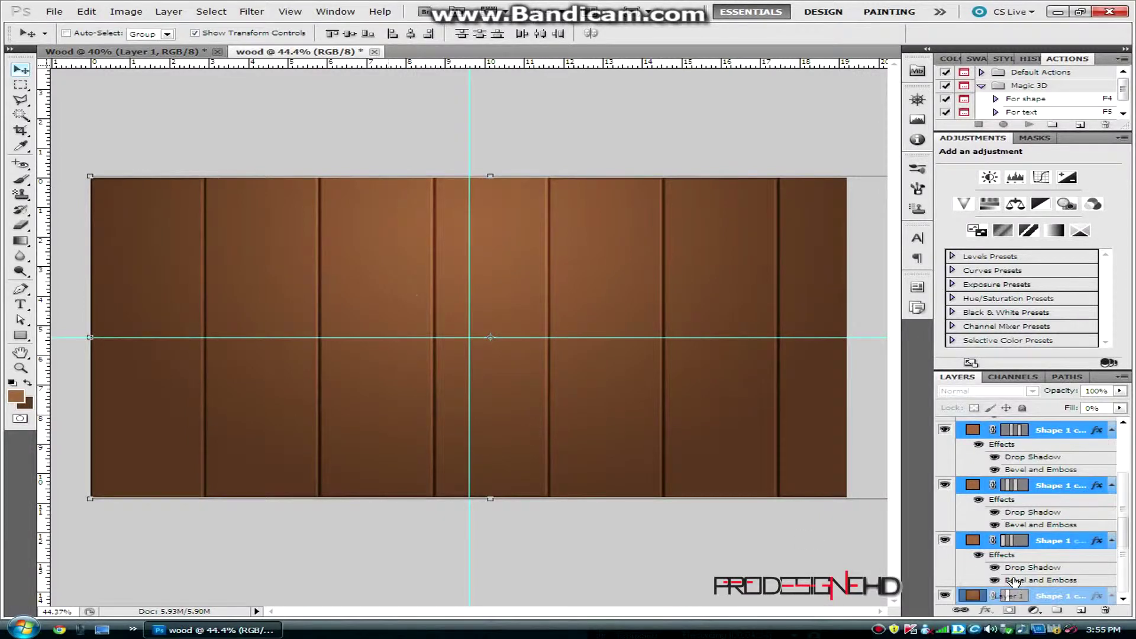
pyautogui.hotkey('ctrl', 'j')
pyautogui.click(944, 425)
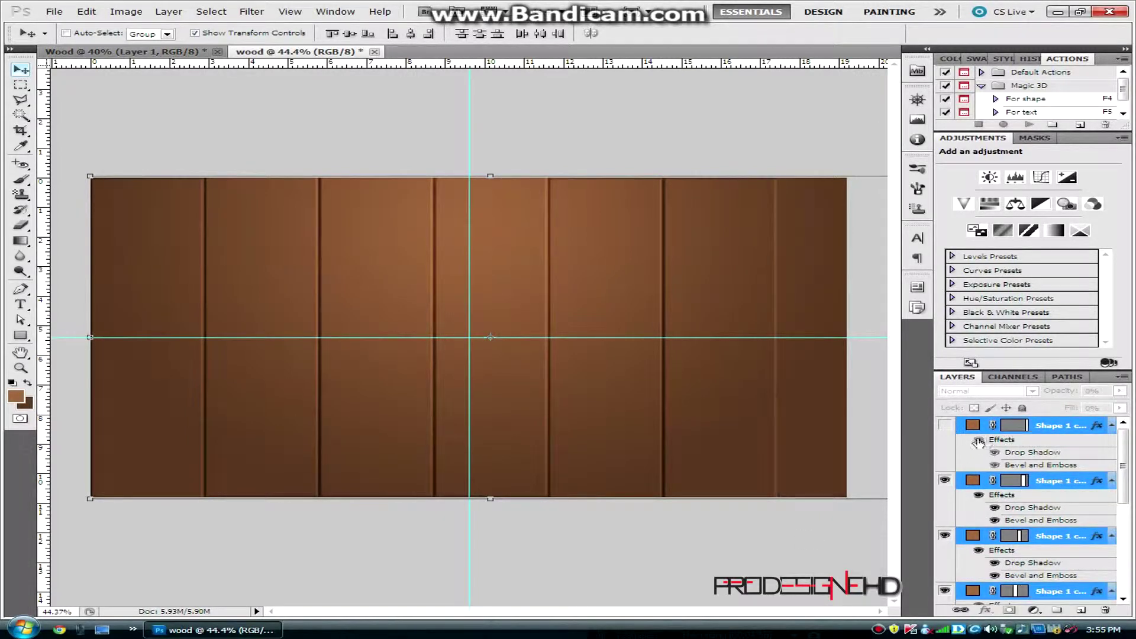
pyautogui.click(944, 424)
pyautogui.click(1045, 429)
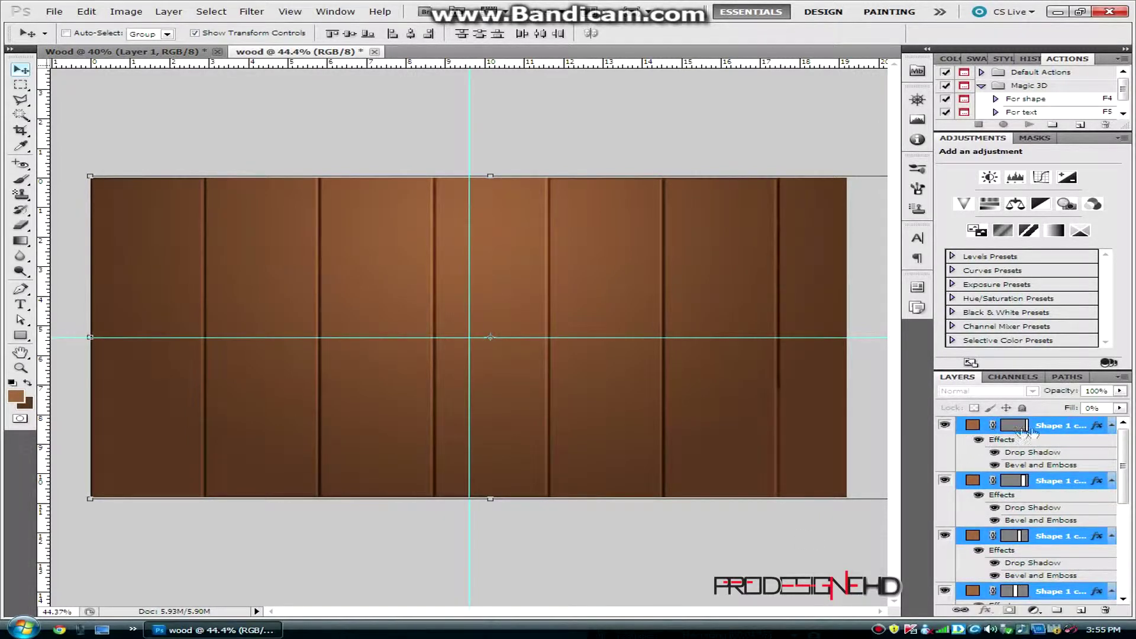
# Add Layer 2 on top and paint it solid white with a large brush across the whole canvas
pyautogui.click(1080, 609)
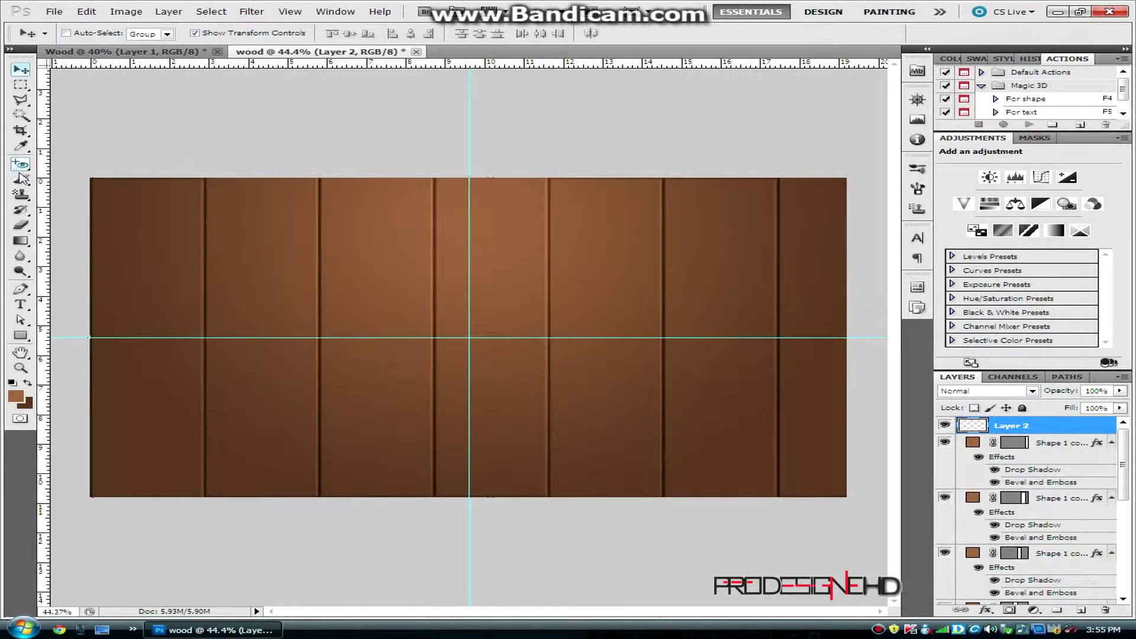
pyautogui.click(22, 181)
pyautogui.click(431, 355)
pyautogui.press('d')
pyautogui.press('x')
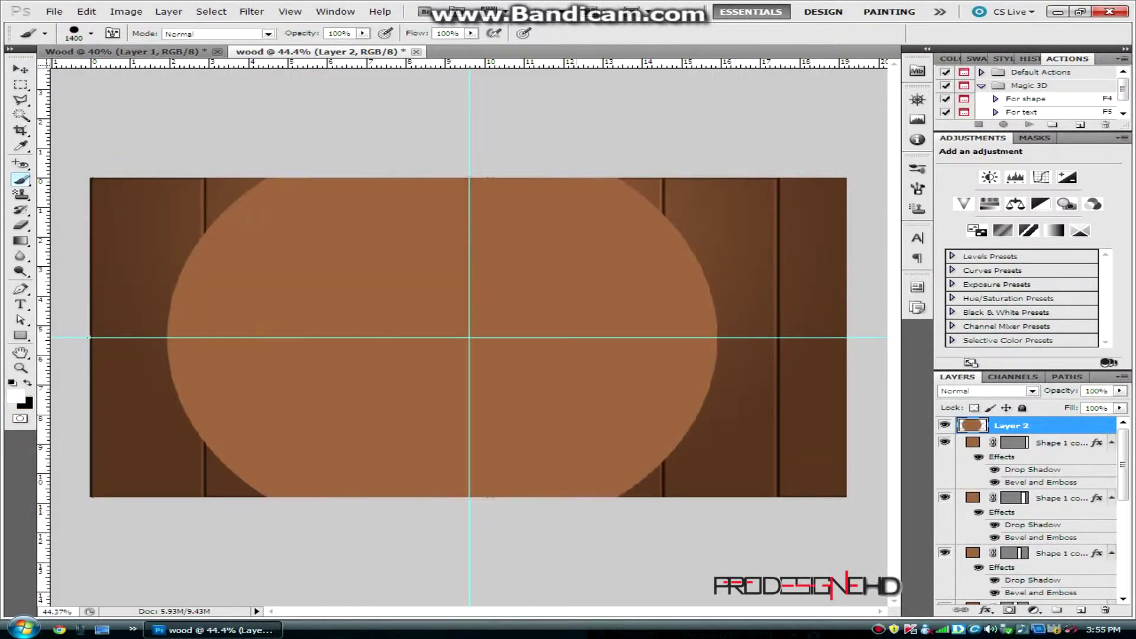
pyautogui.moveTo(254, 308)
pyautogui.mouseDown()
pyautogui.moveTo(367, 337)
pyautogui.moveTo(506, 326)
pyautogui.moveTo(592, 296)
pyautogui.mouseUp()
pyautogui.moveTo(675, 313); pyautogui.dragTo(710, 320)
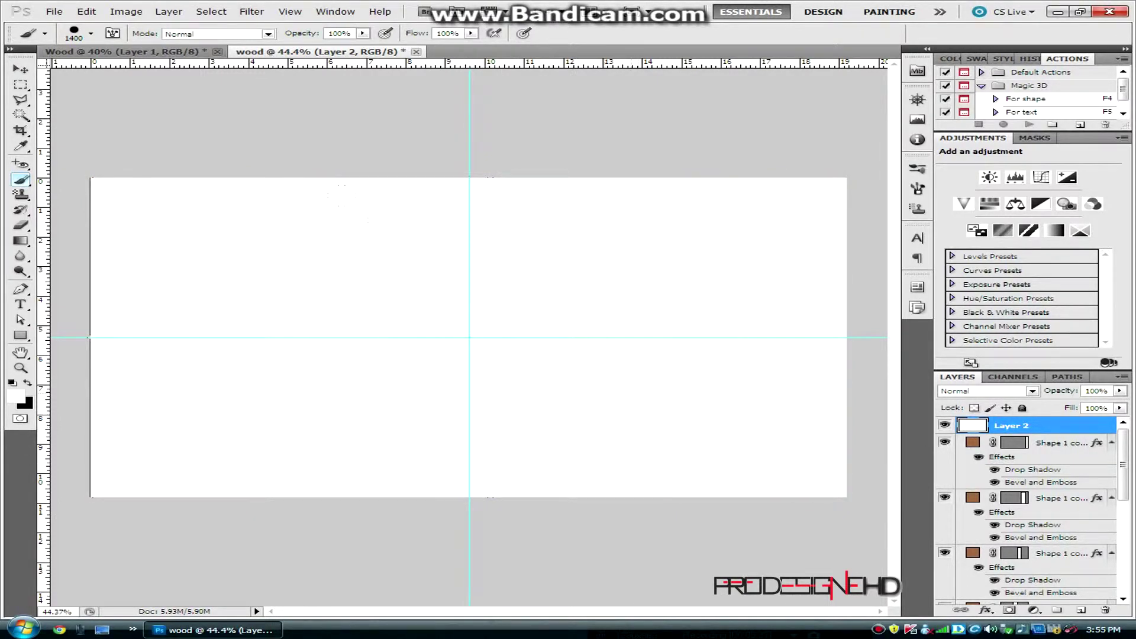
pyautogui.click(252, 11)
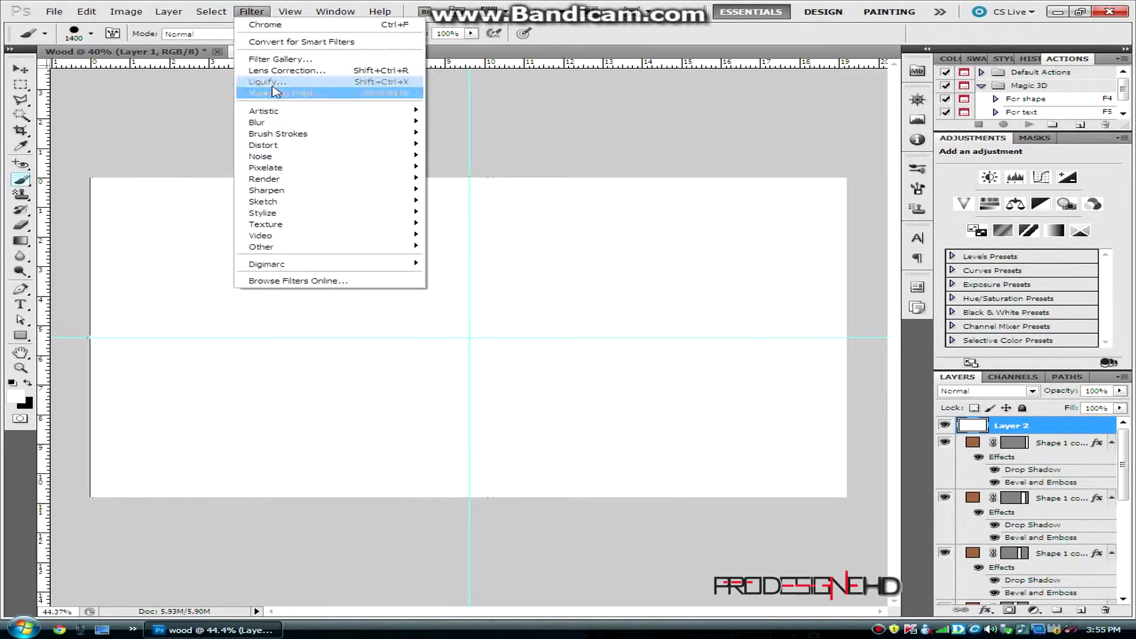
# Apply Add Noise to the white layer: 40%, Gaussian, Monochromatic
pyautogui.moveTo(282, 130)
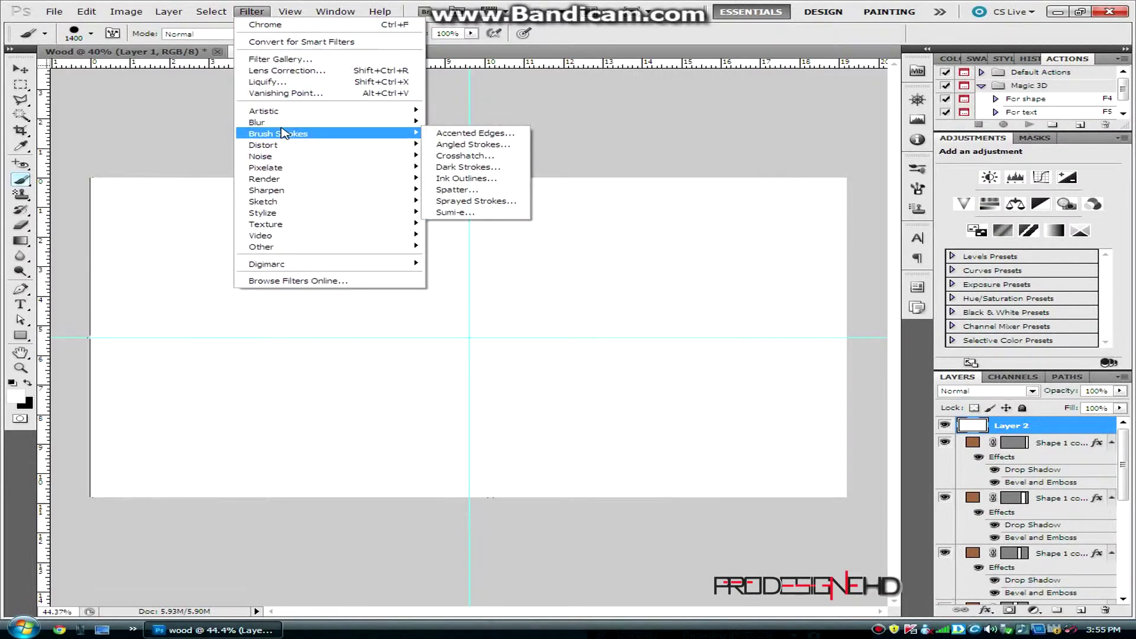
pyautogui.moveTo(402, 158)
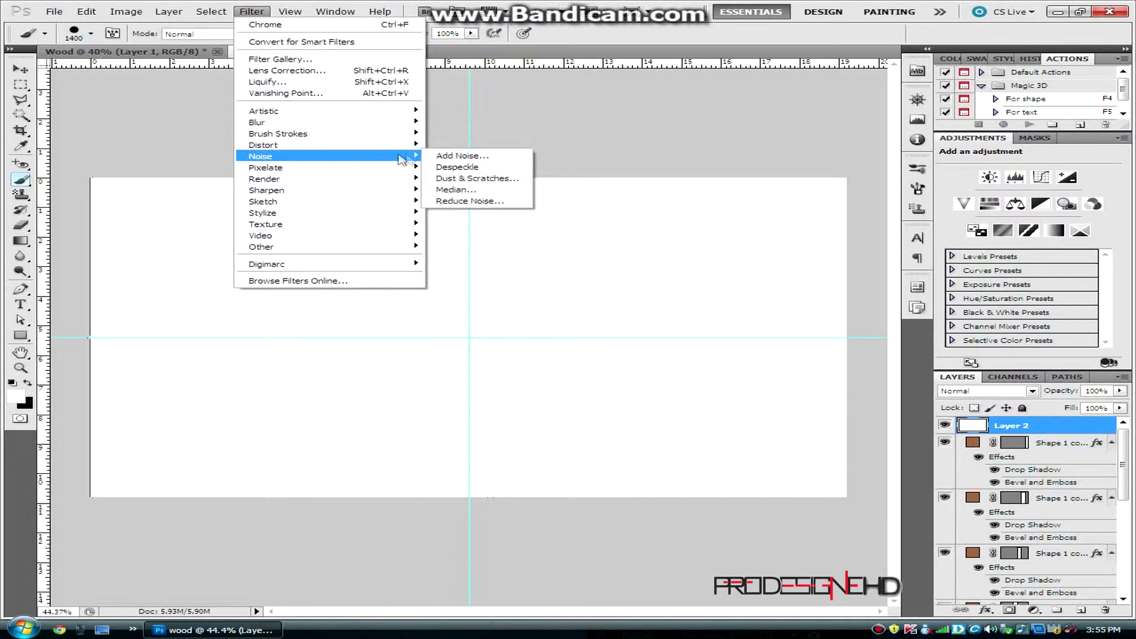
pyautogui.click(461, 156)
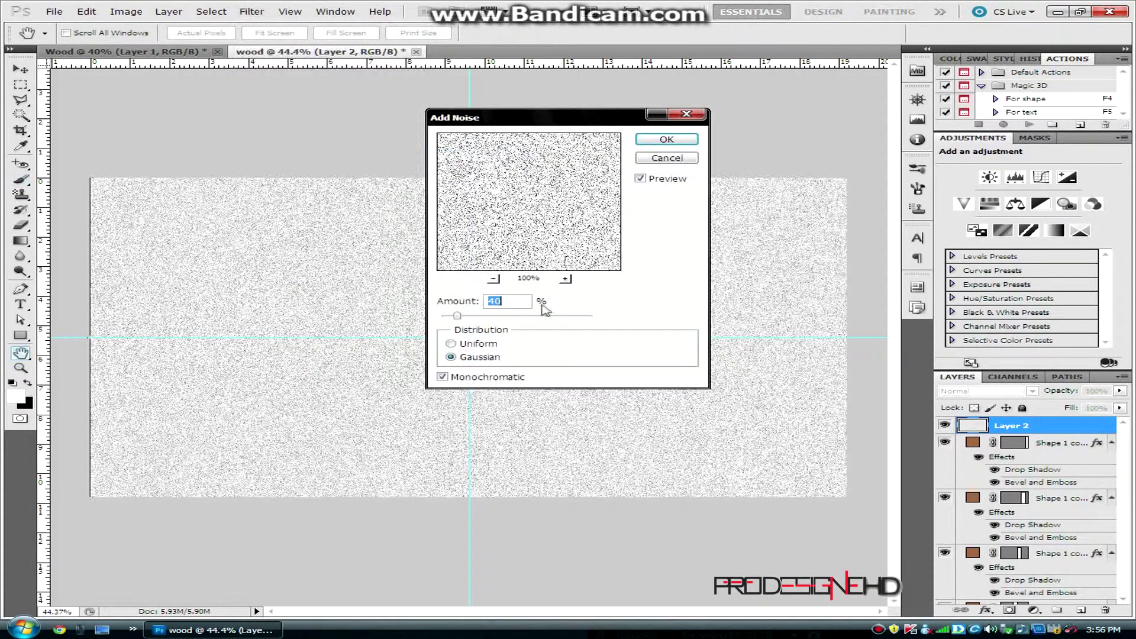
pyautogui.doubleClick(512, 297)
pyautogui.click(472, 379)
pyautogui.click(660, 142)
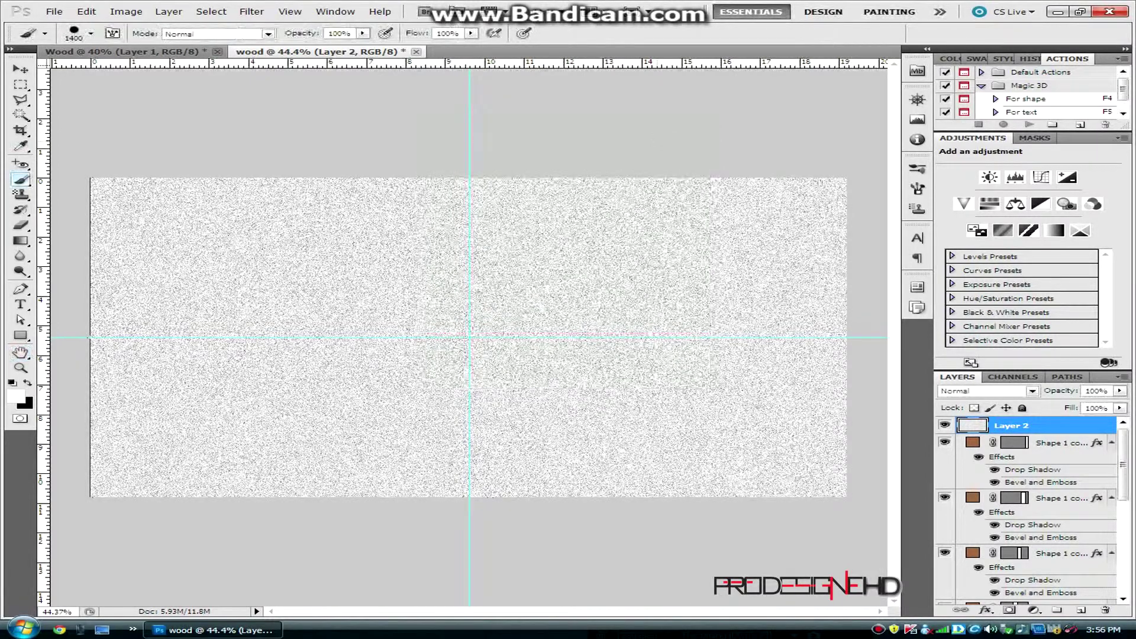
# Apply Motion Blur at 90° with distance 999 px, then repeat it with Ctrl+F
pyautogui.click(252, 12)
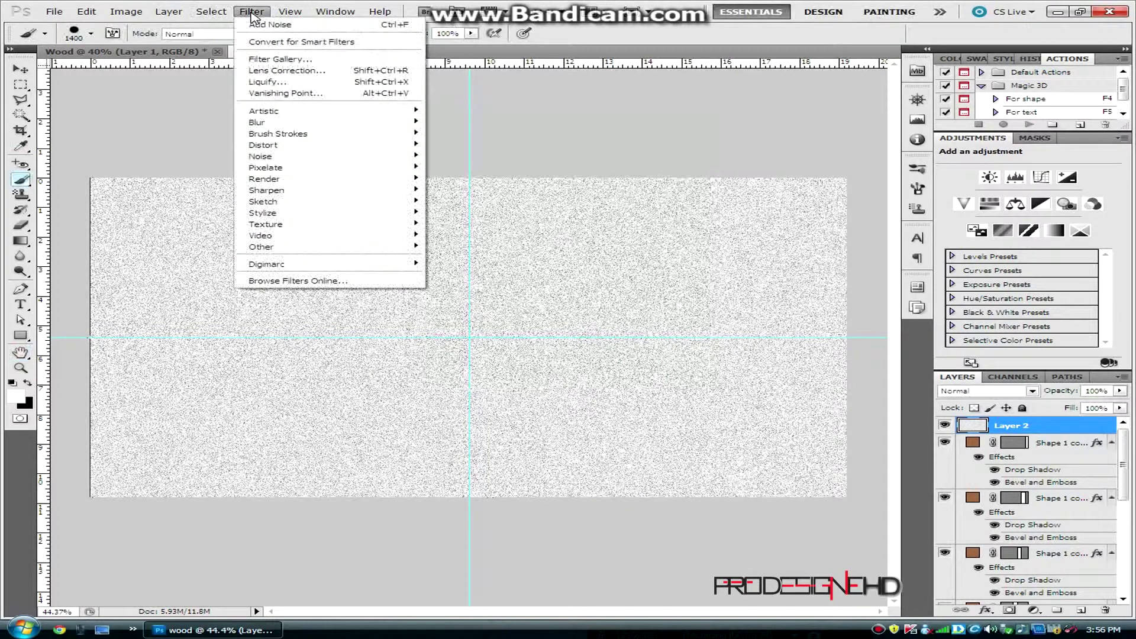
pyautogui.moveTo(339, 121)
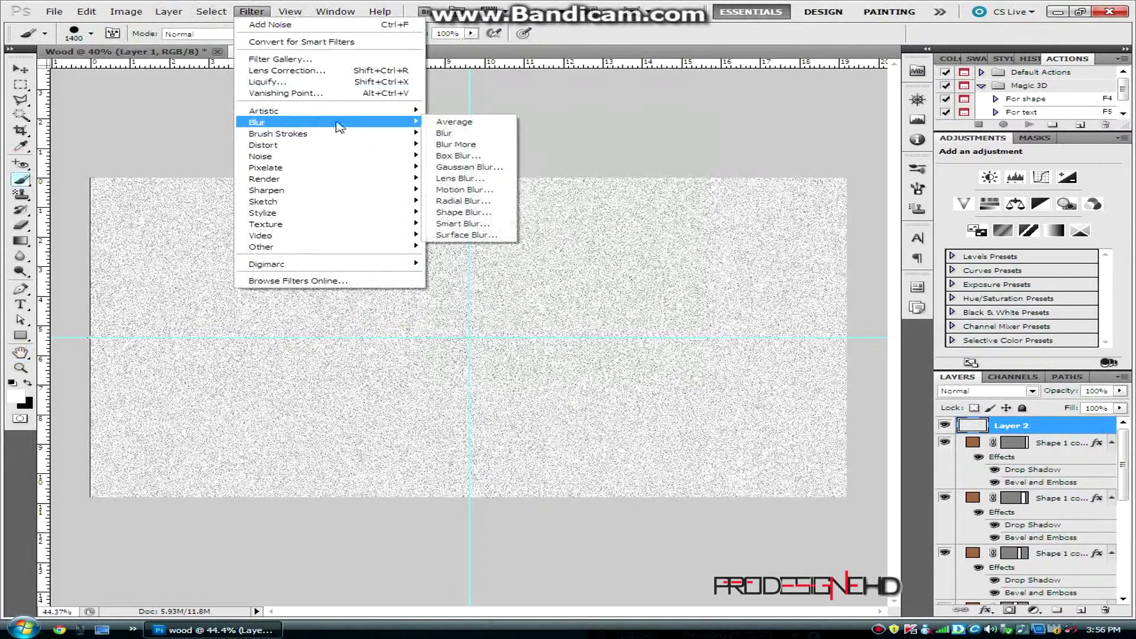
pyautogui.click(467, 190)
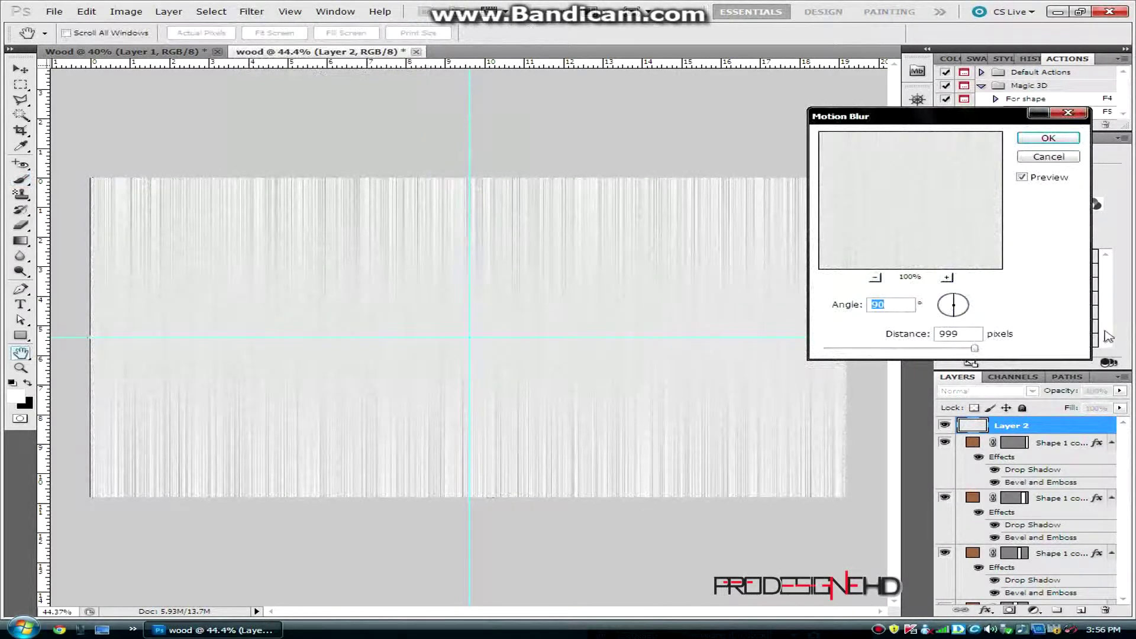
pyautogui.doubleClick(967, 336)
pyautogui.click(956, 334)
pyautogui.click(1034, 137)
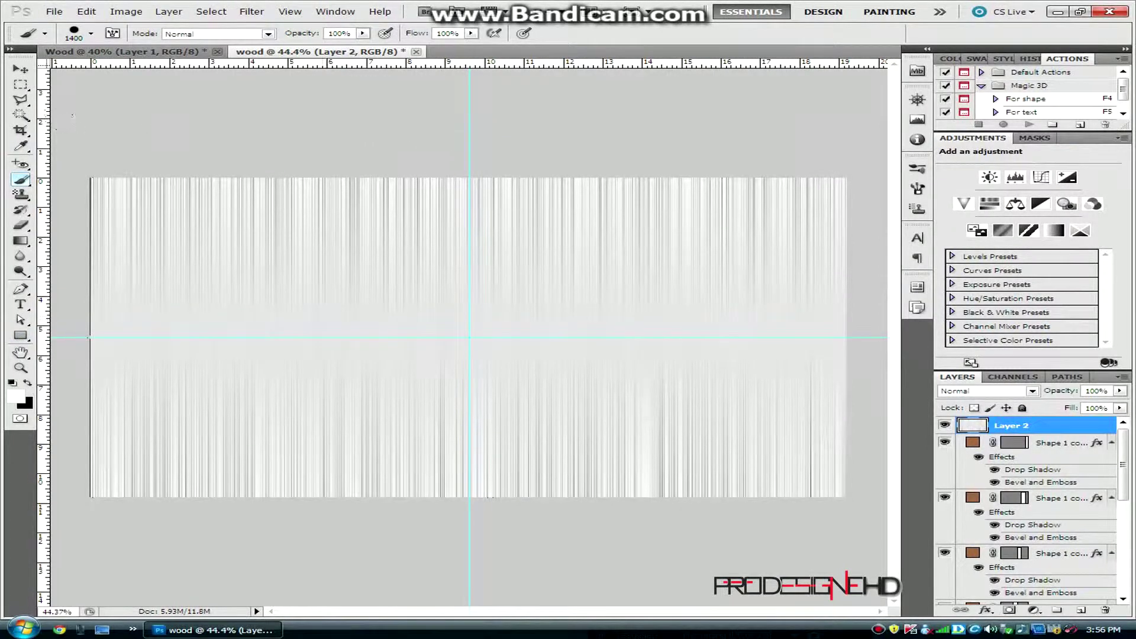
pyautogui.hotkey('ctrl', 'f')
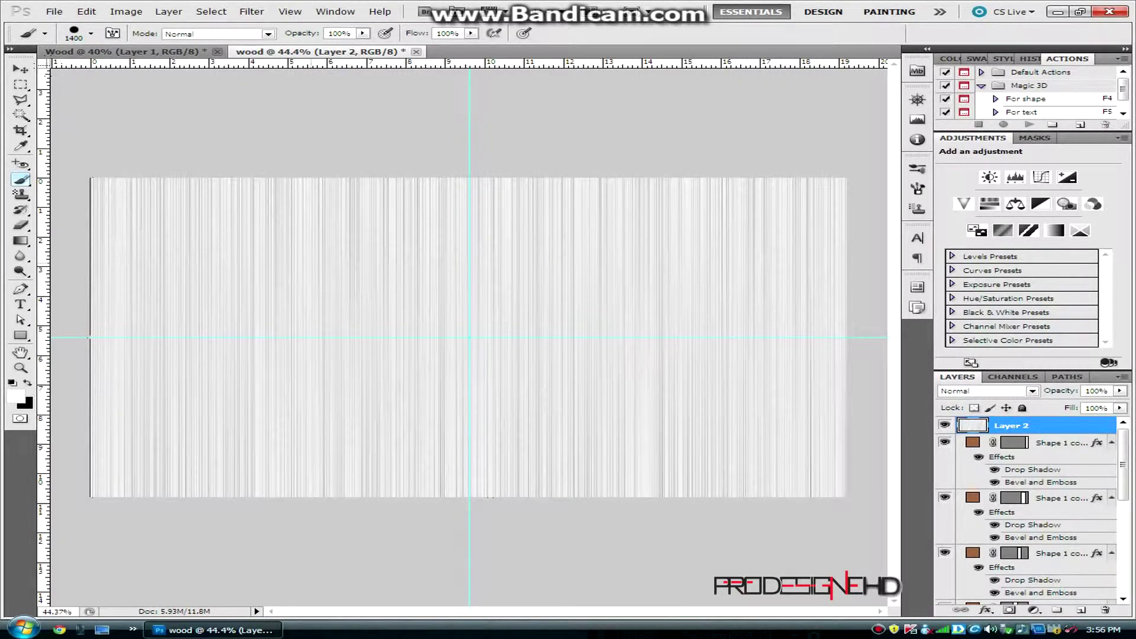
# Apply the Chrome sketch filter to Layer 2 with Detail 3 and Smoothness 10
pyautogui.click(259, 12)
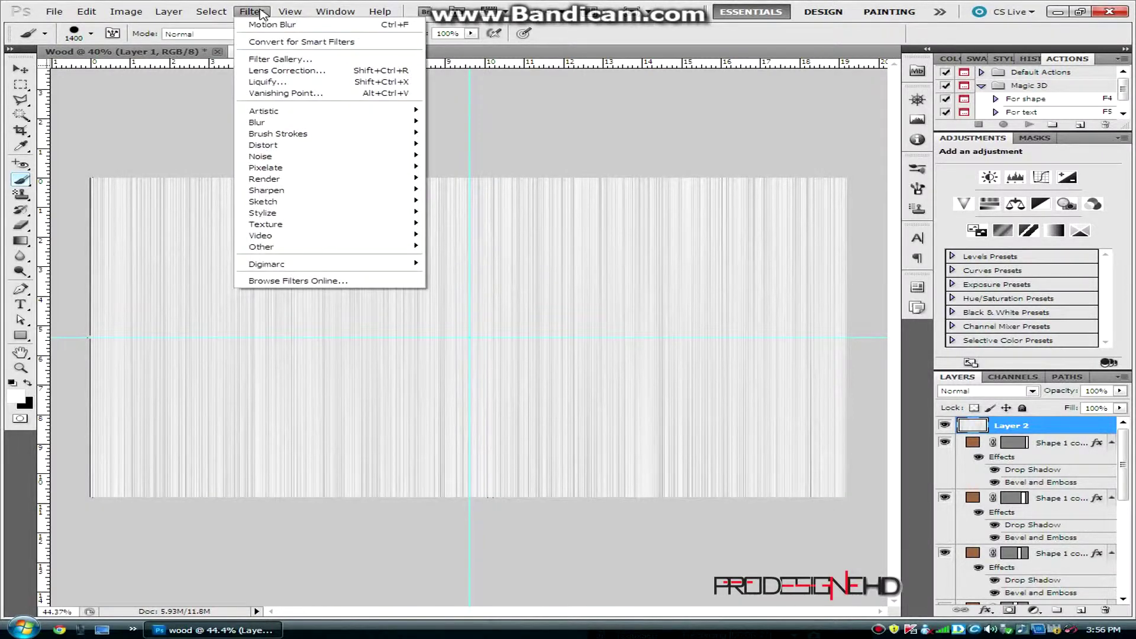
pyautogui.moveTo(339, 202)
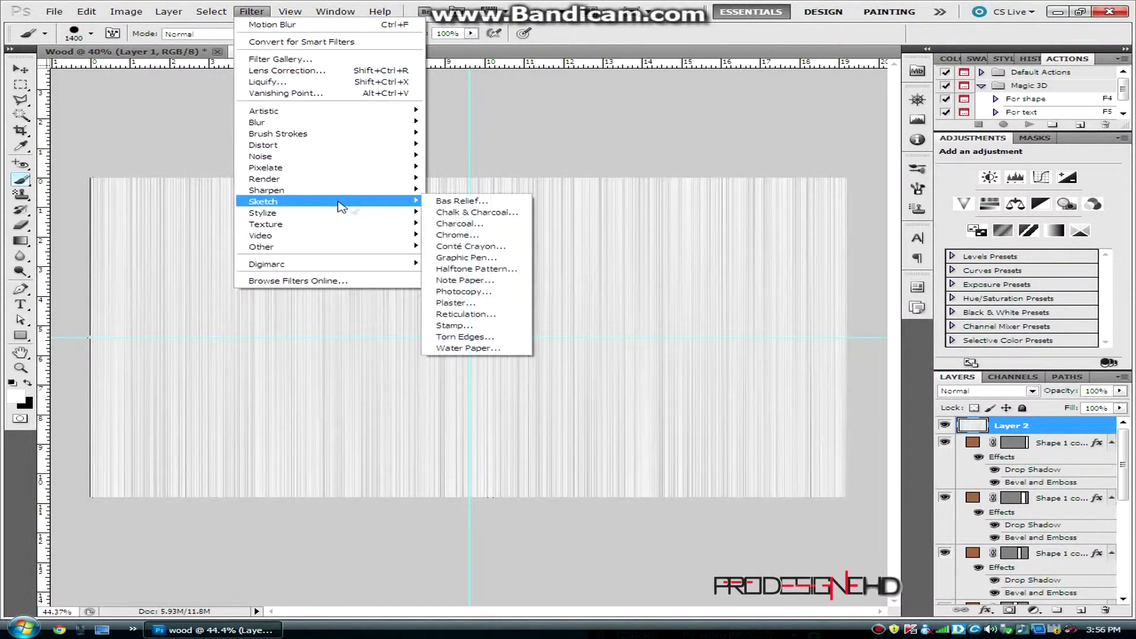
pyautogui.click(465, 223)
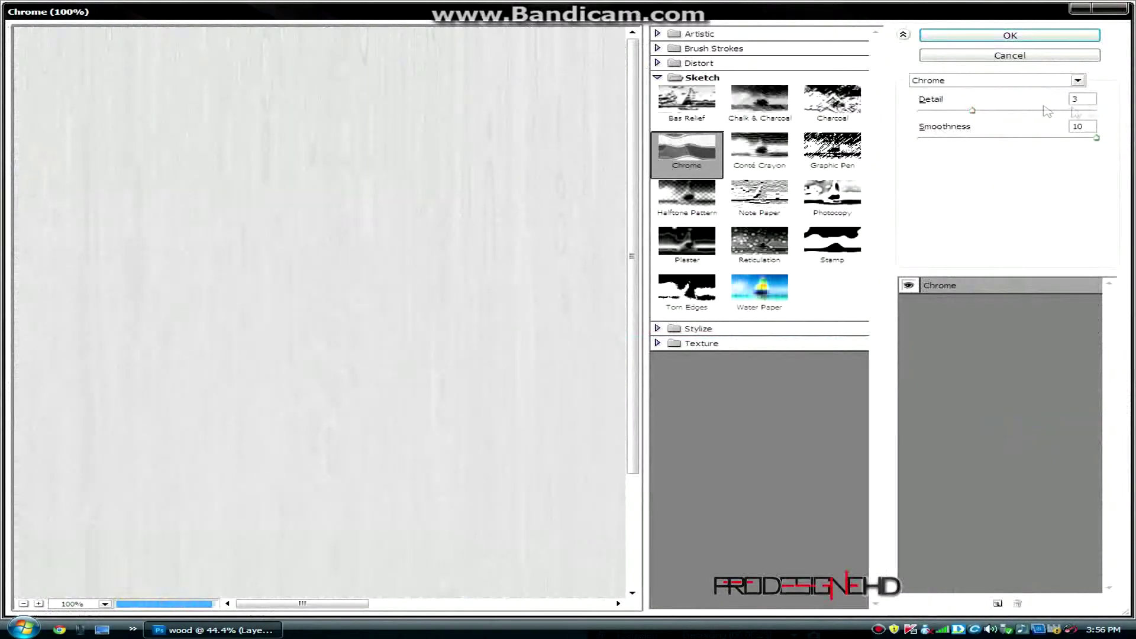
pyautogui.click(1079, 99)
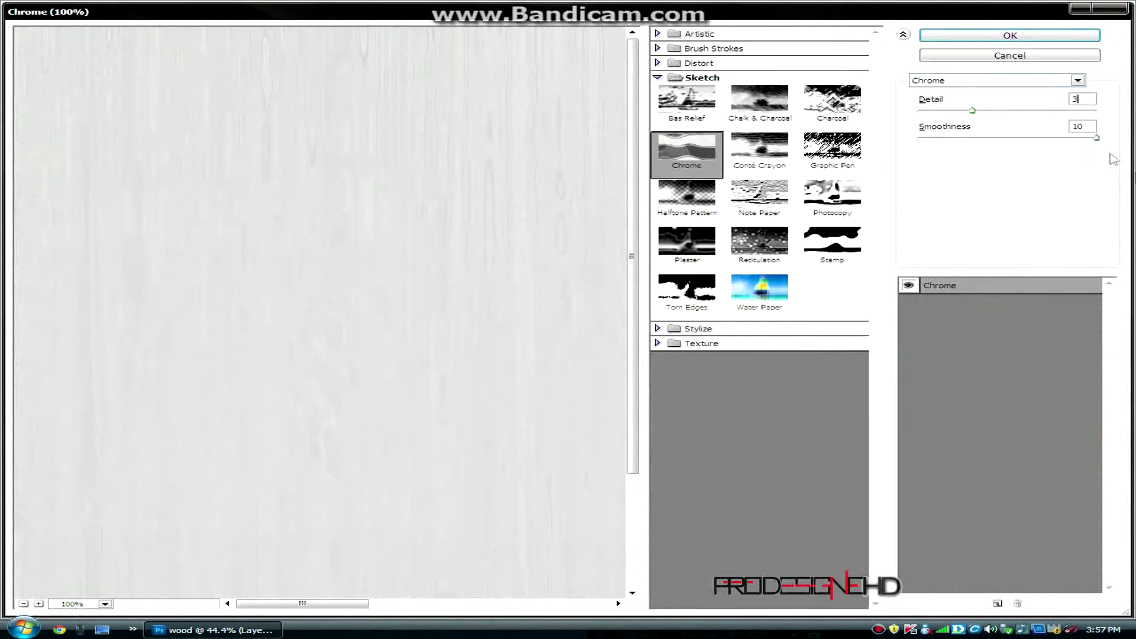
pyautogui.click(1088, 126)
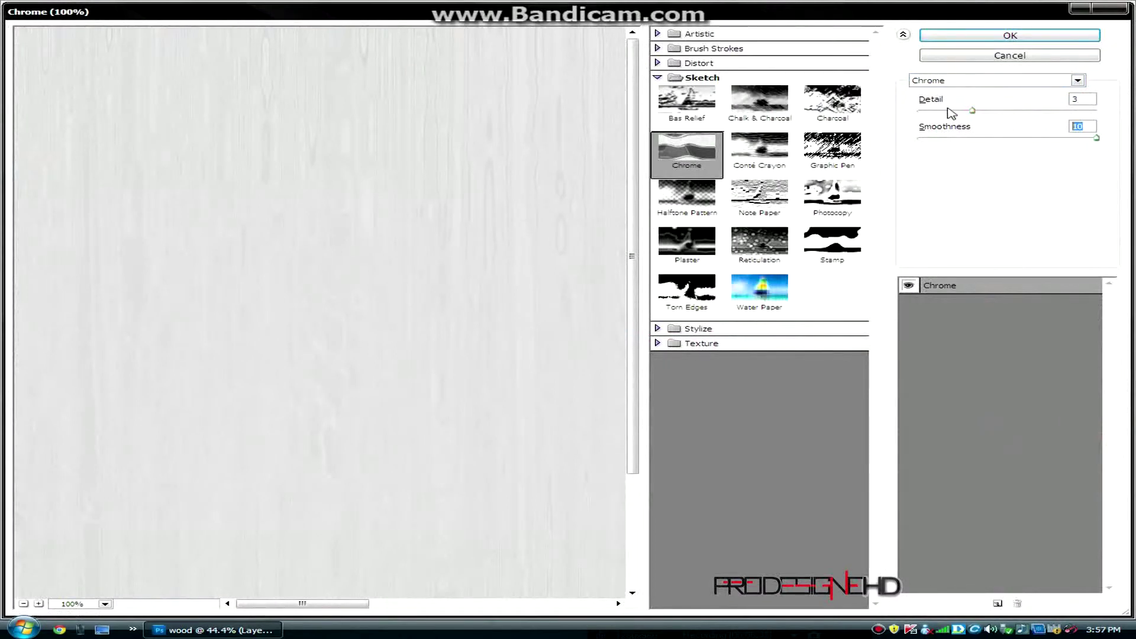
pyautogui.click(995, 39)
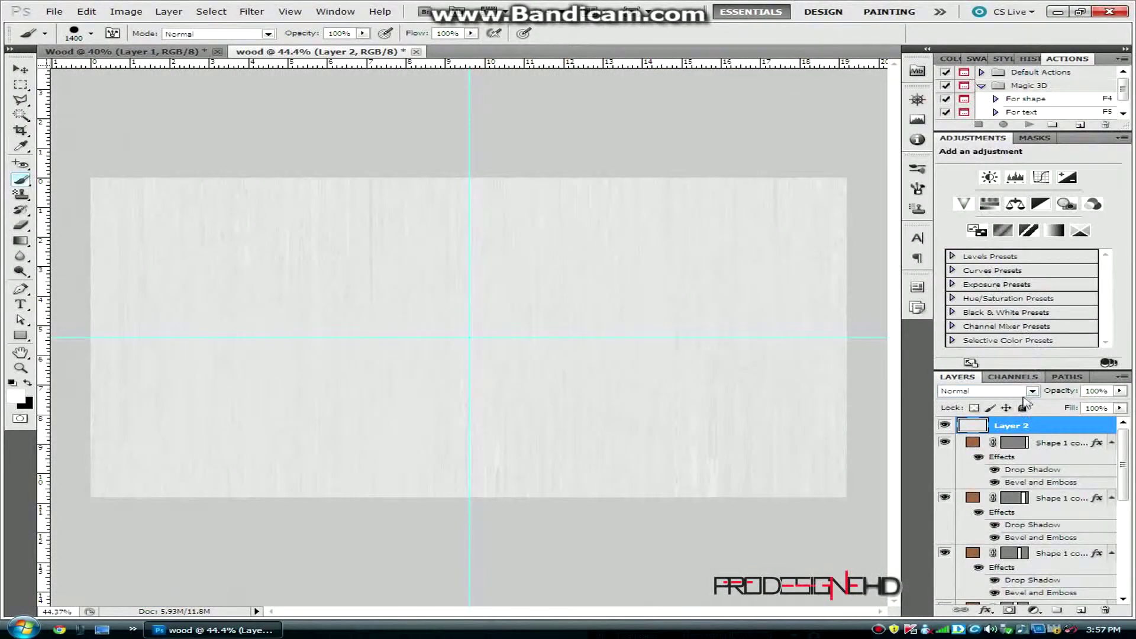
# Open Layer 2's blending mode list, close it unchanged at Normal, and reopen it
pyautogui.click(1031, 392)
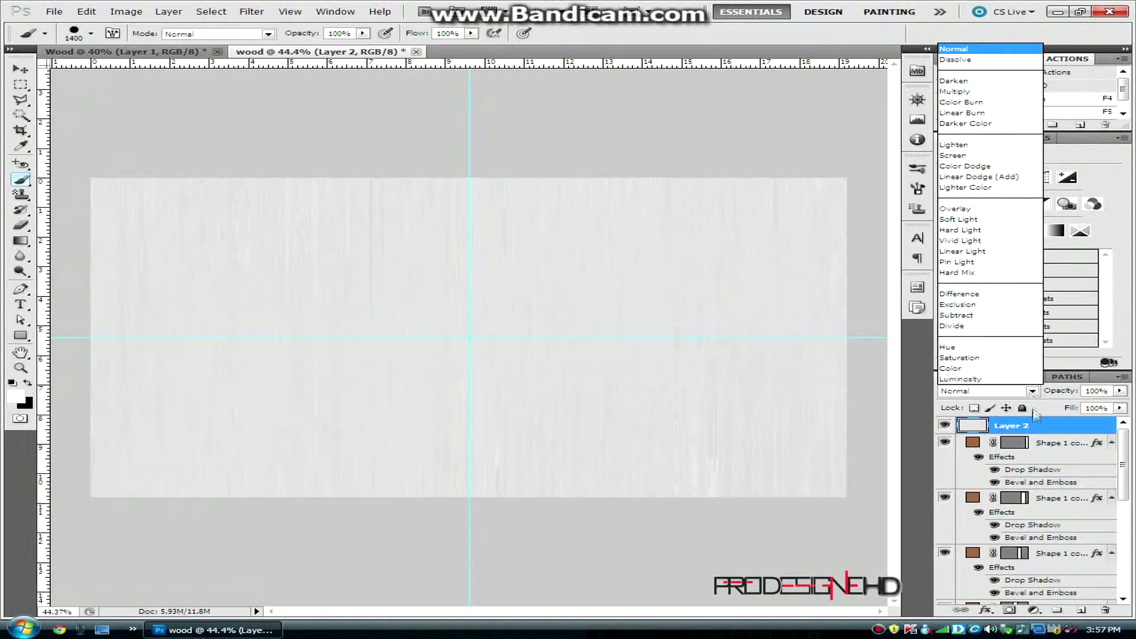
pyautogui.click(1036, 434)
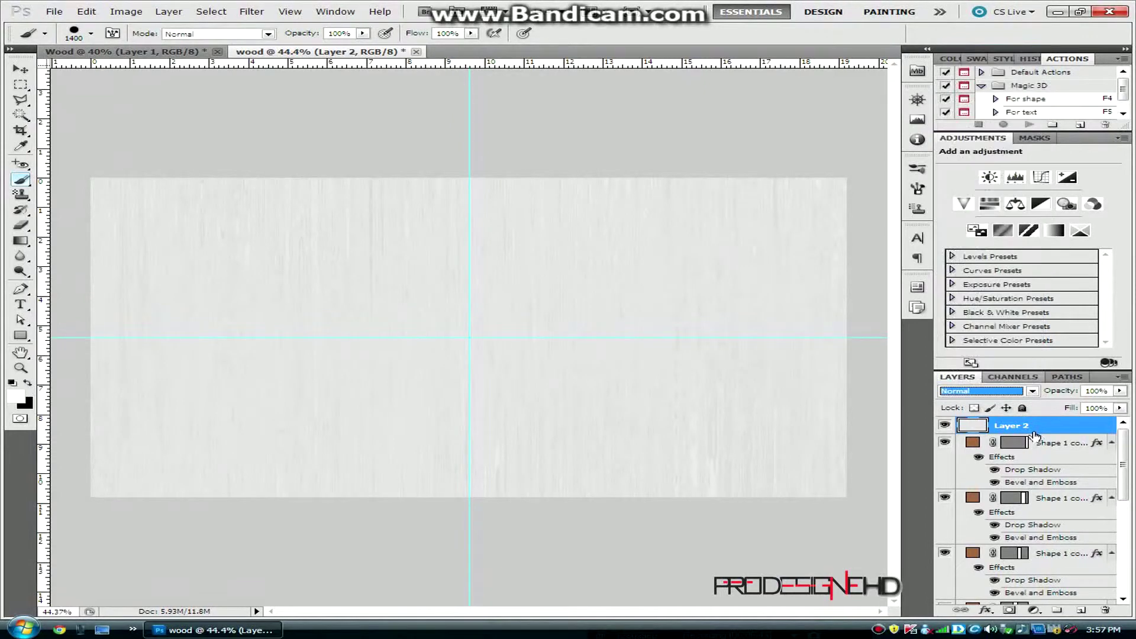
pyautogui.click(1032, 391)
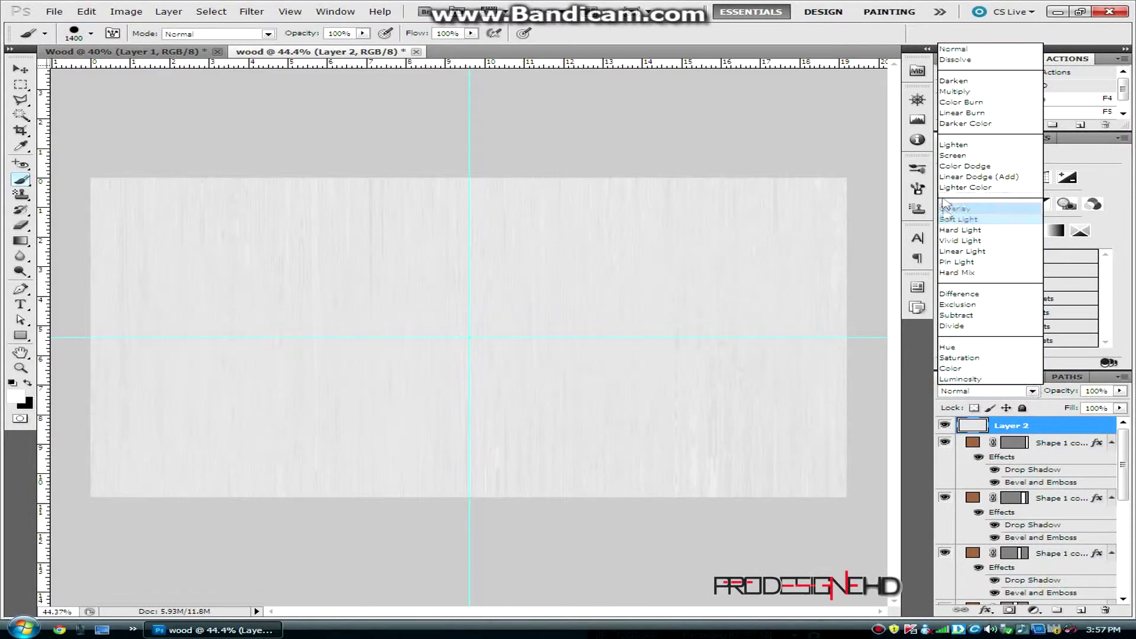